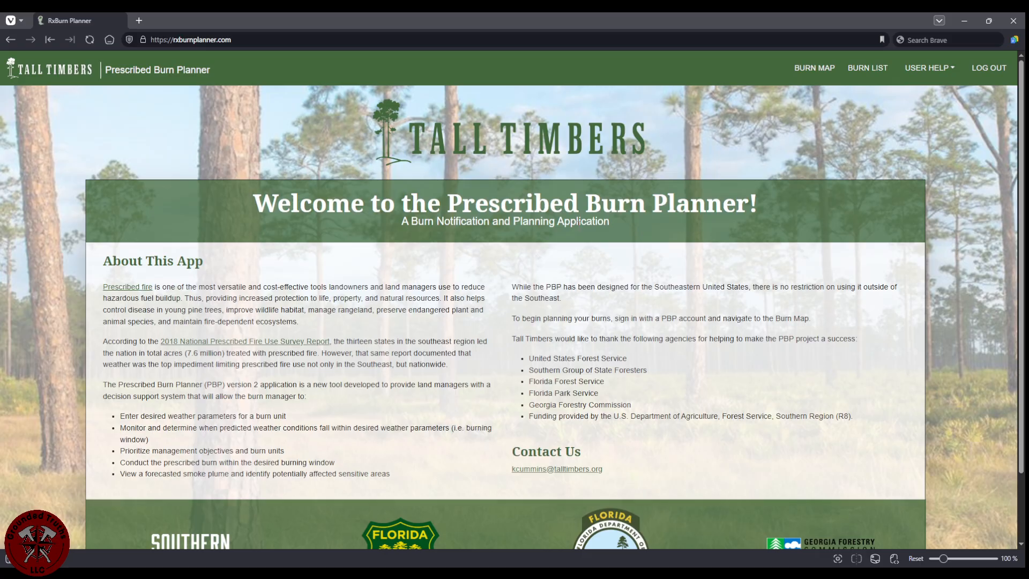
Open the burn map.
scroll(589, 358, "down", 2)
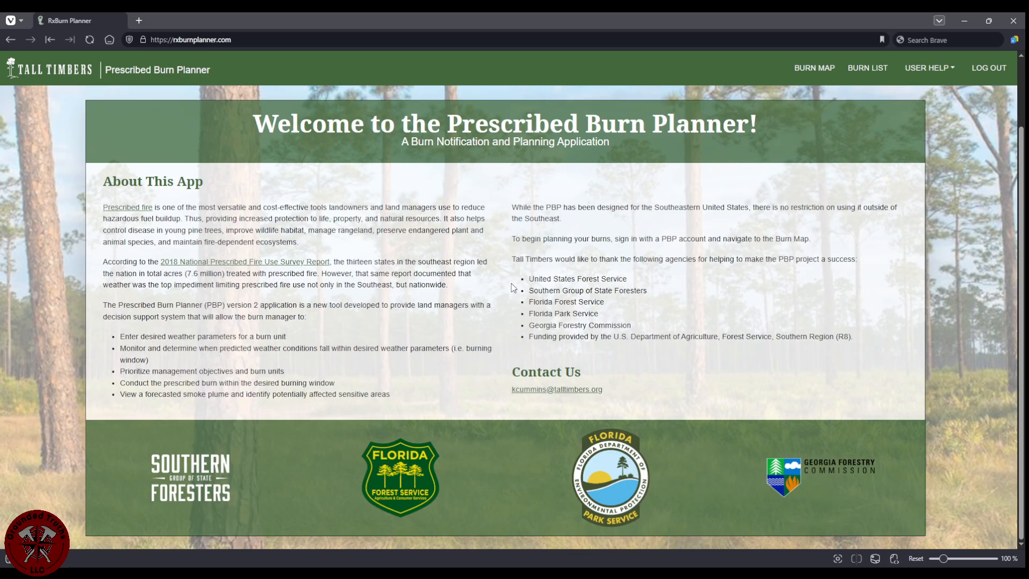
scroll(503, 311, "up", 2)
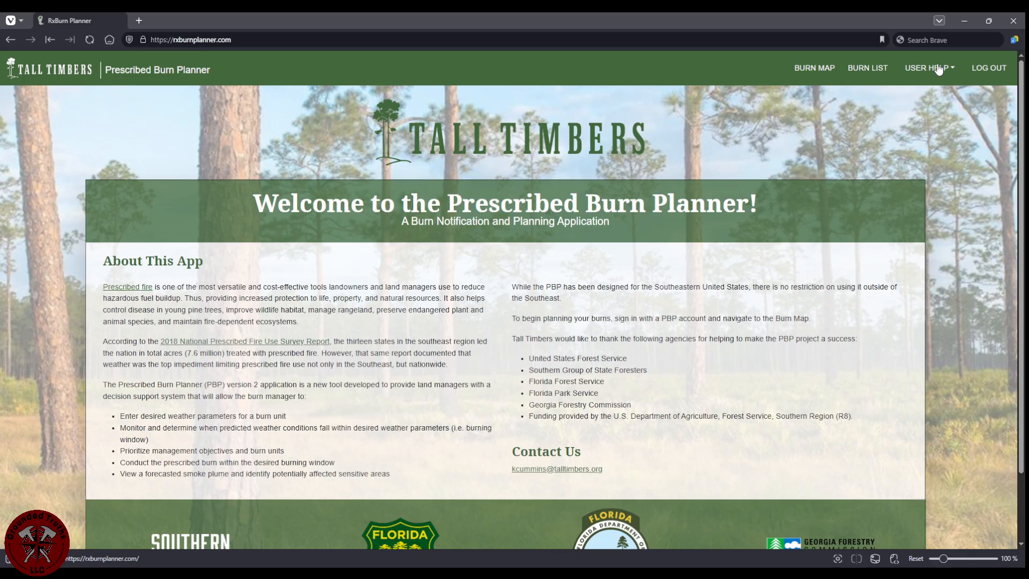
left_click(820, 74)
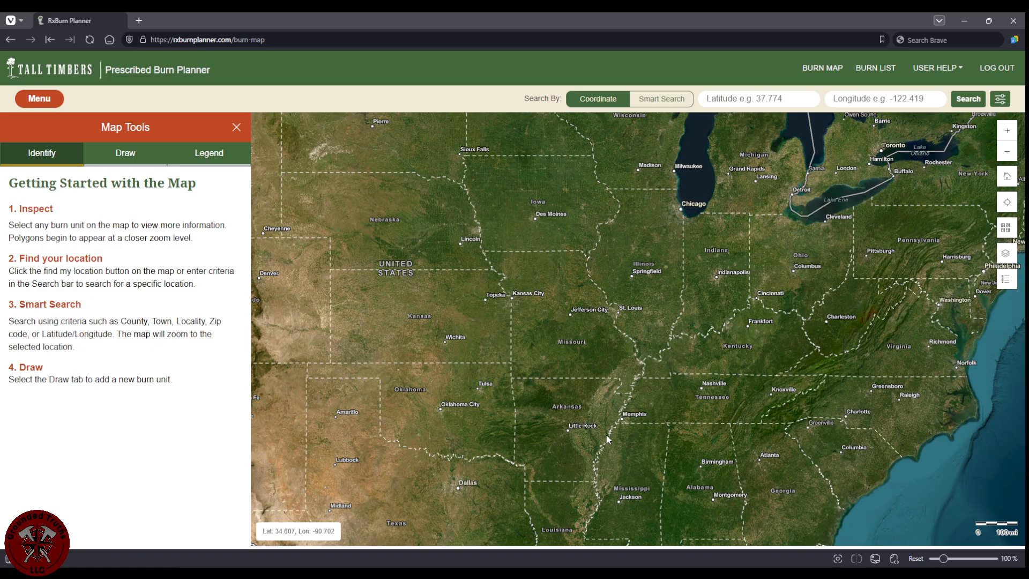
Zoom the satellite map into the woods along US Highway 160 east of Doniphan, Missouri, and show the drawing tools.
scroll(584, 381, "up", 2)
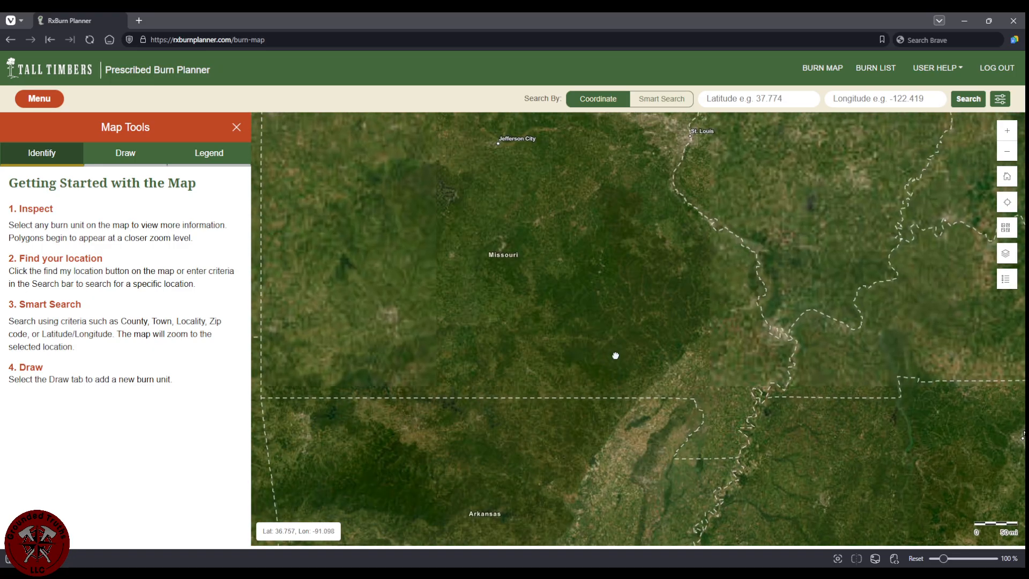
scroll(581, 371, "up", 1)
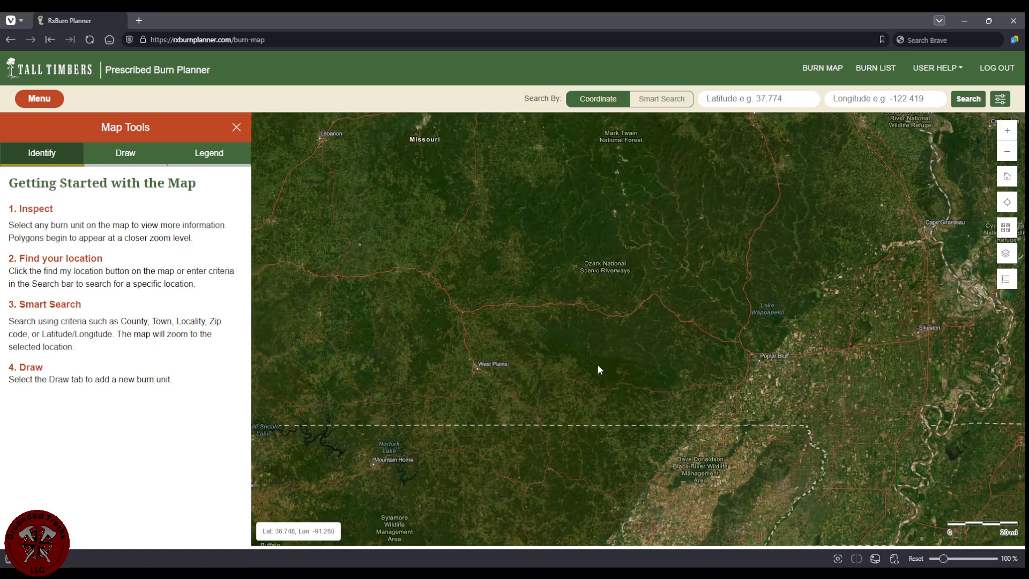
scroll(599, 369, "up", 1)
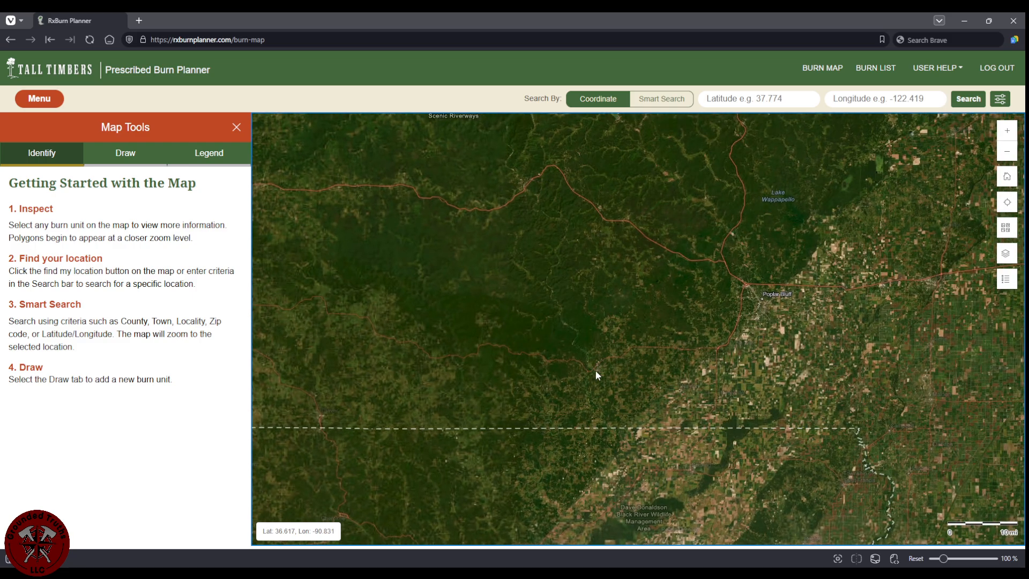
scroll(596, 371, "up", 1)
scroll(625, 373, "up", 1)
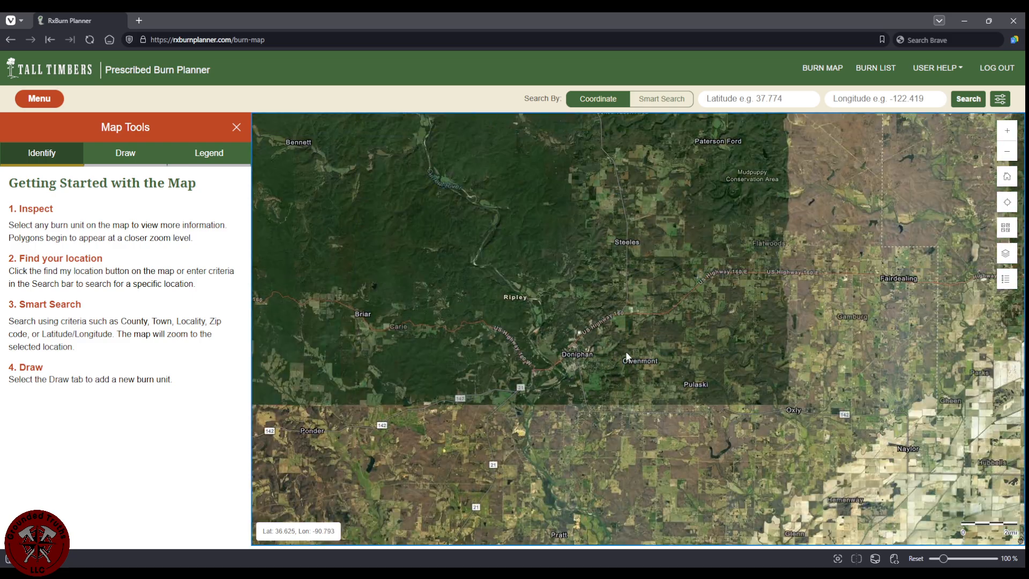
scroll(625, 351, "up", 1)
scroll(613, 308, "up", 1)
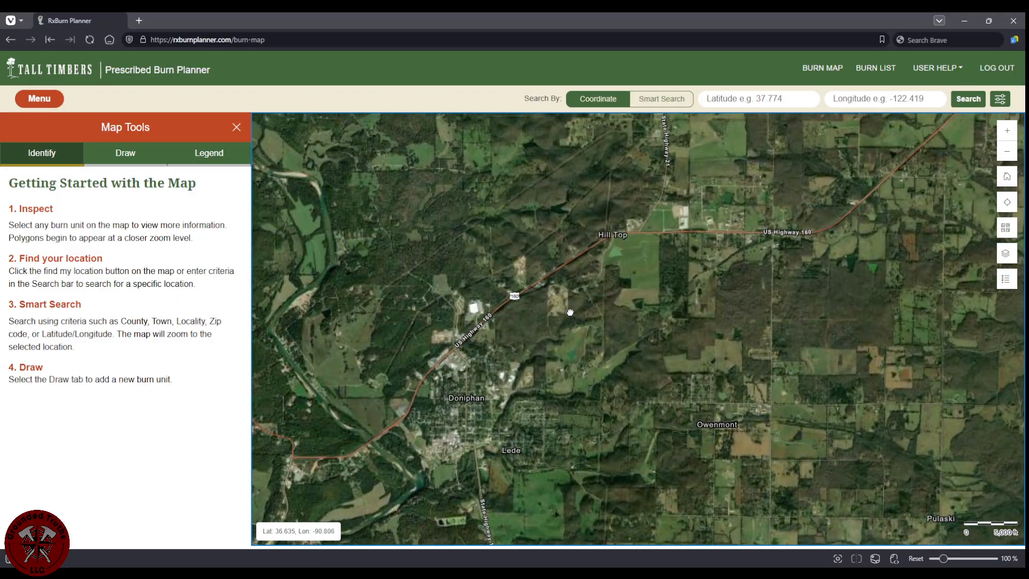
scroll(570, 312, "up", 1)
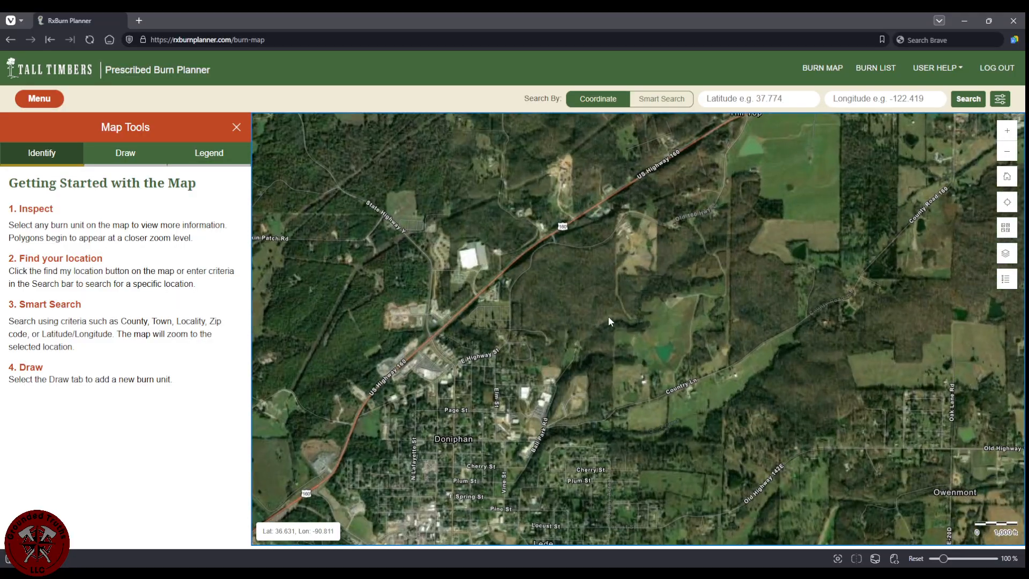
scroll(587, 301, "up", 1)
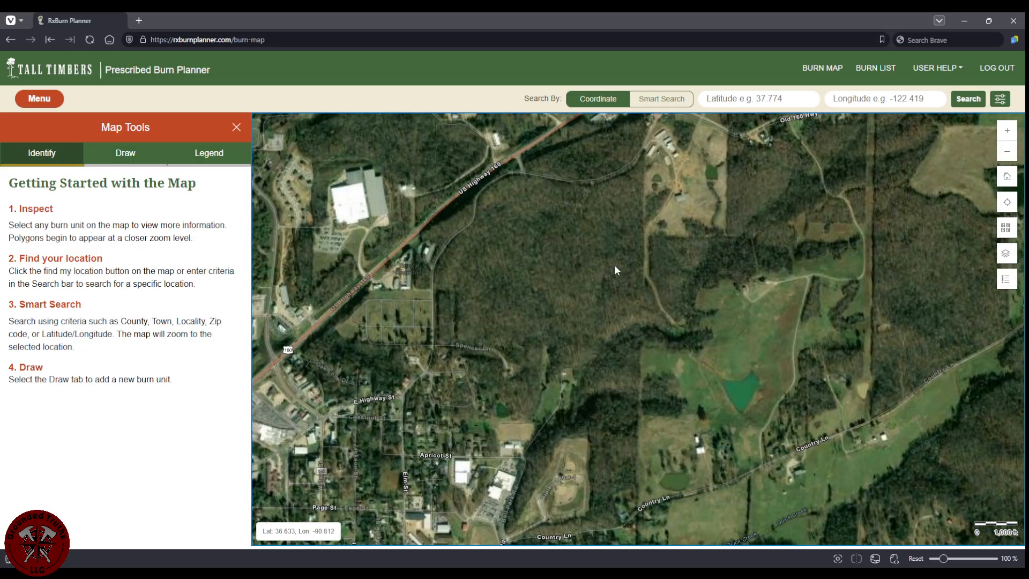
left_click_drag(669, 271, 661, 291)
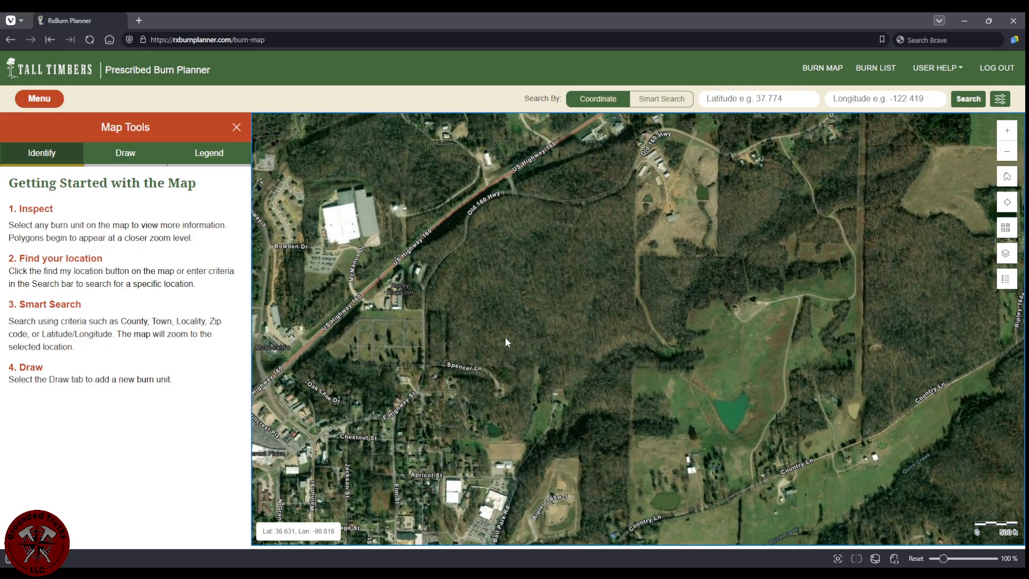
left_click(108, 156)
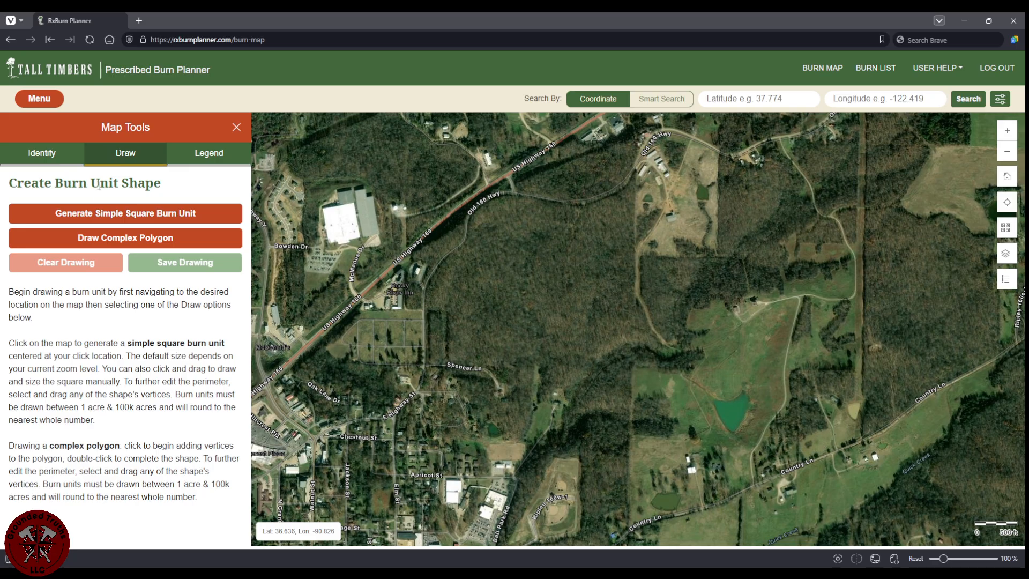
Draw a trial 49.46-acre square burn unit, clear it, and switch to complex polygon drawing.
left_click(128, 214)
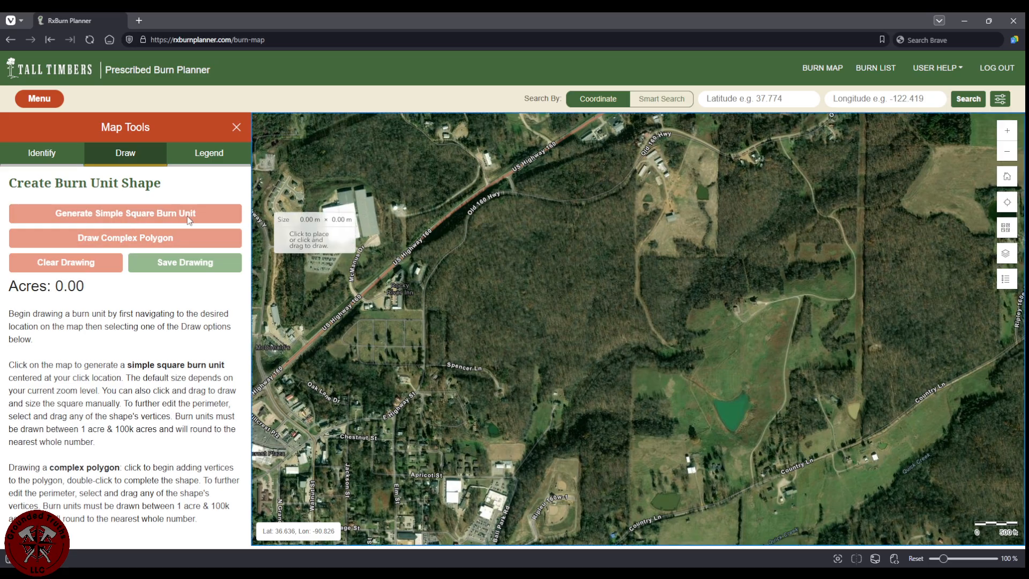
left_click_drag(514, 261, 624, 318)
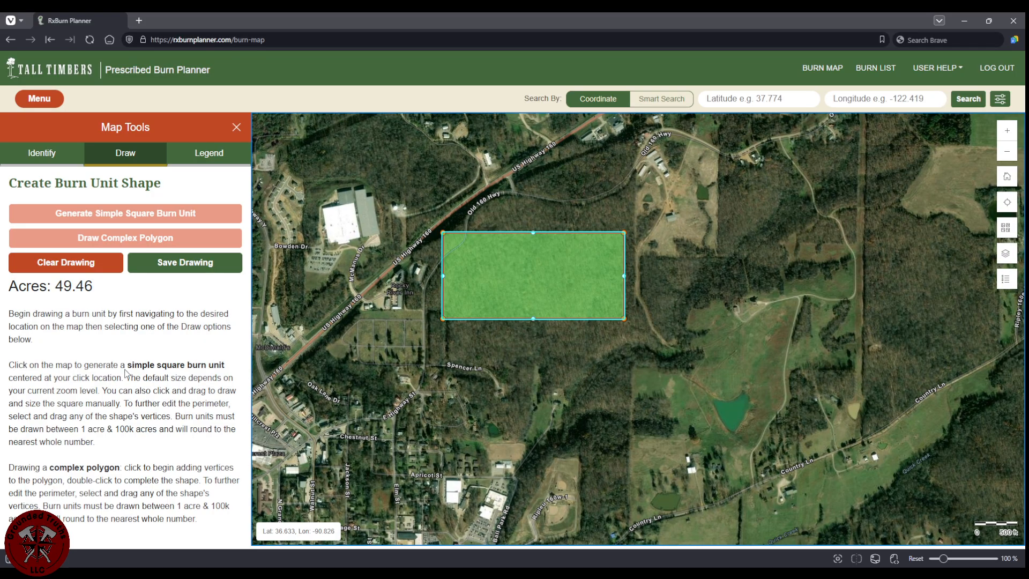
left_click(71, 268)
left_click(105, 242)
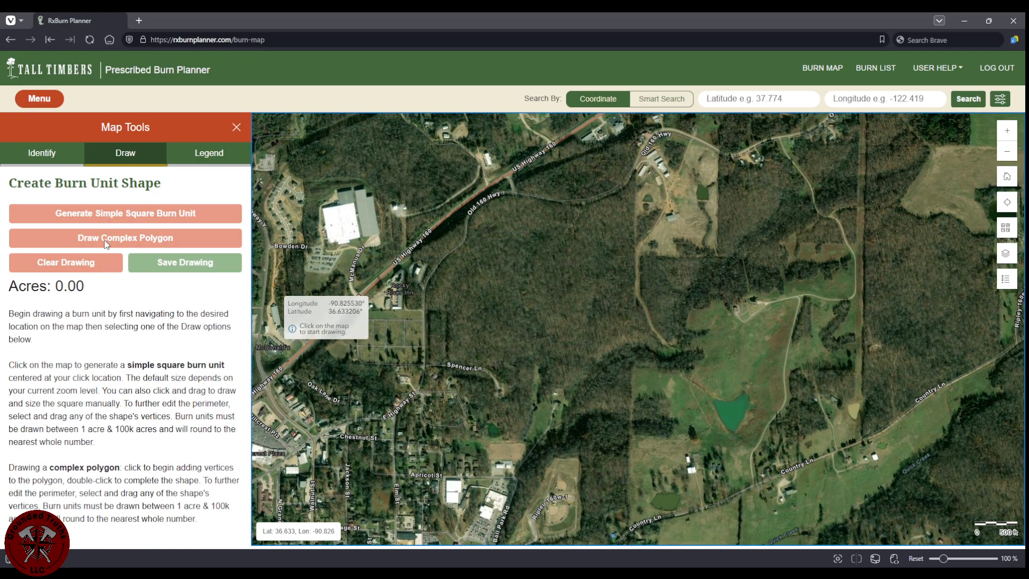
Trace the burn unit's western edge and its northern edge along the highway to the north-east tip.
left_click(425, 308)
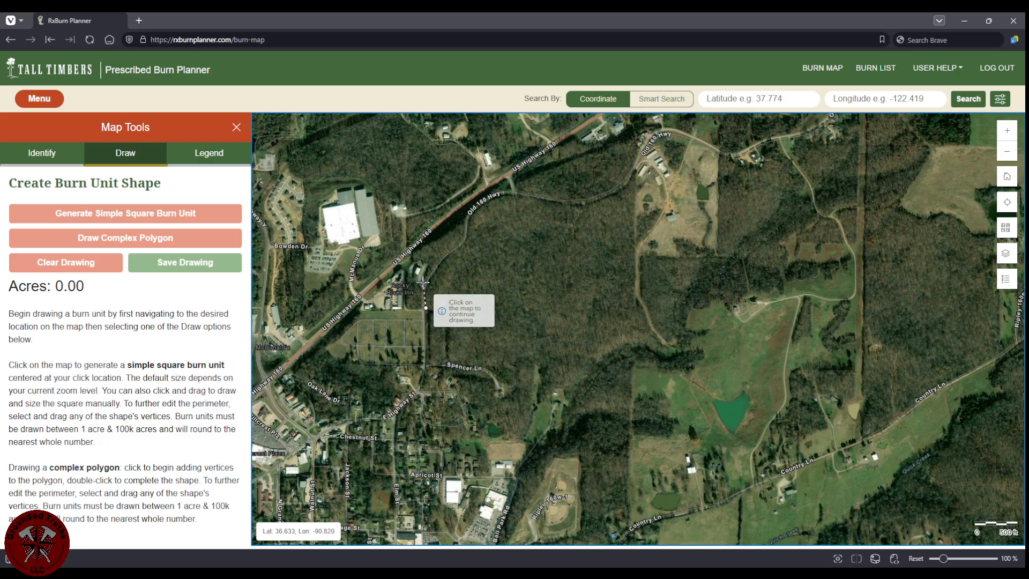
left_click(424, 282)
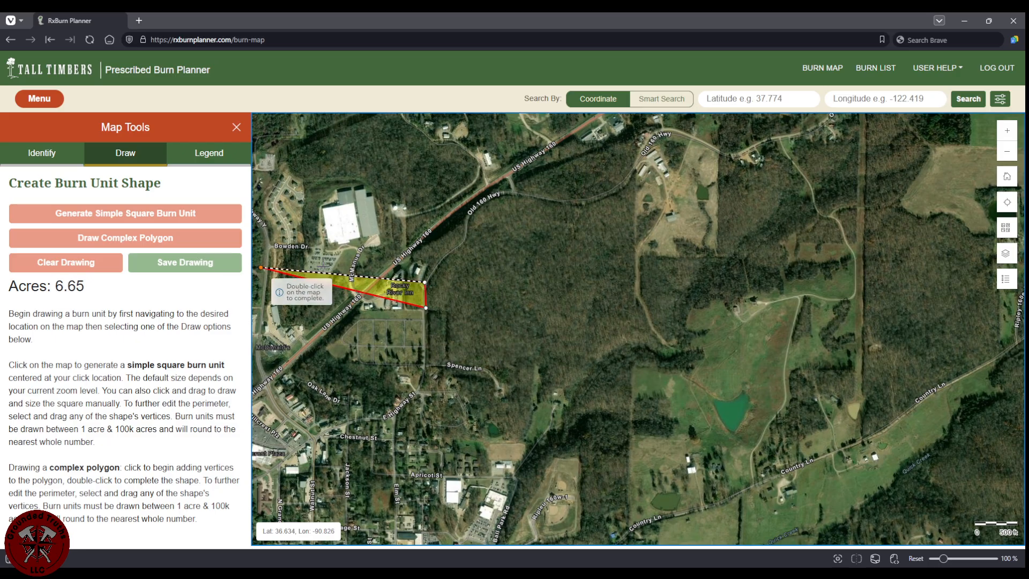
left_click(435, 267)
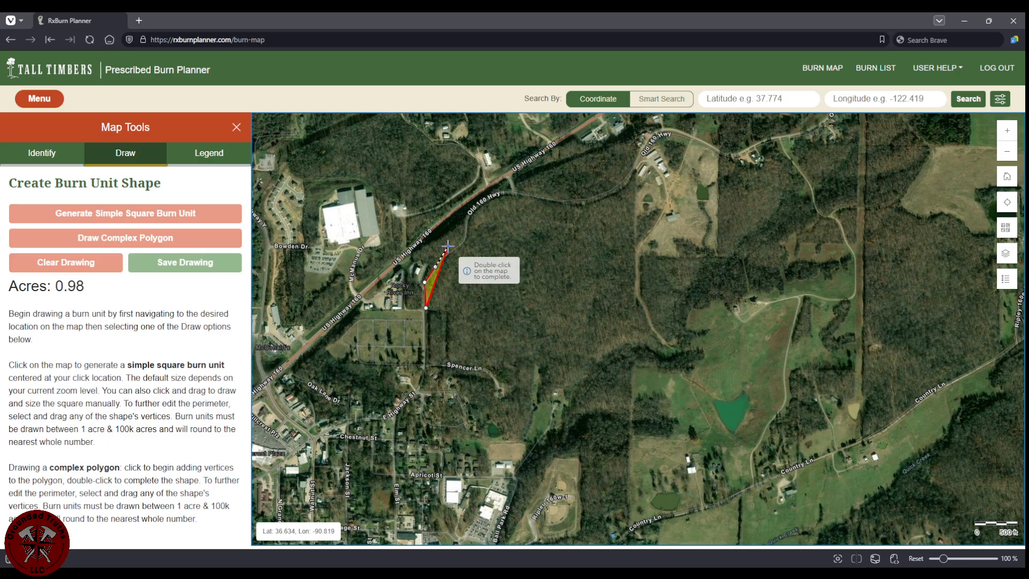
left_click(453, 247)
left_click(468, 234)
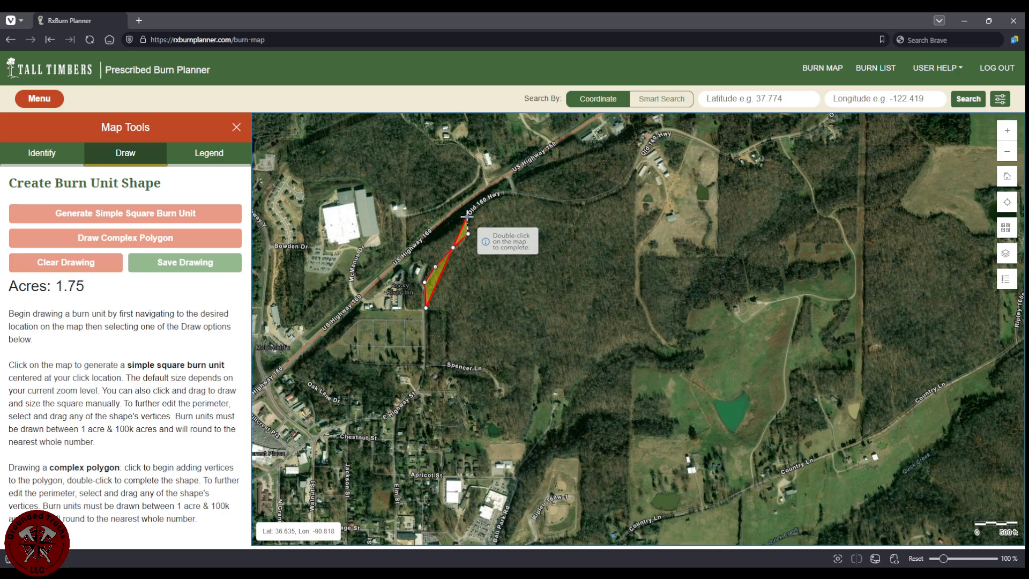
left_click(467, 216)
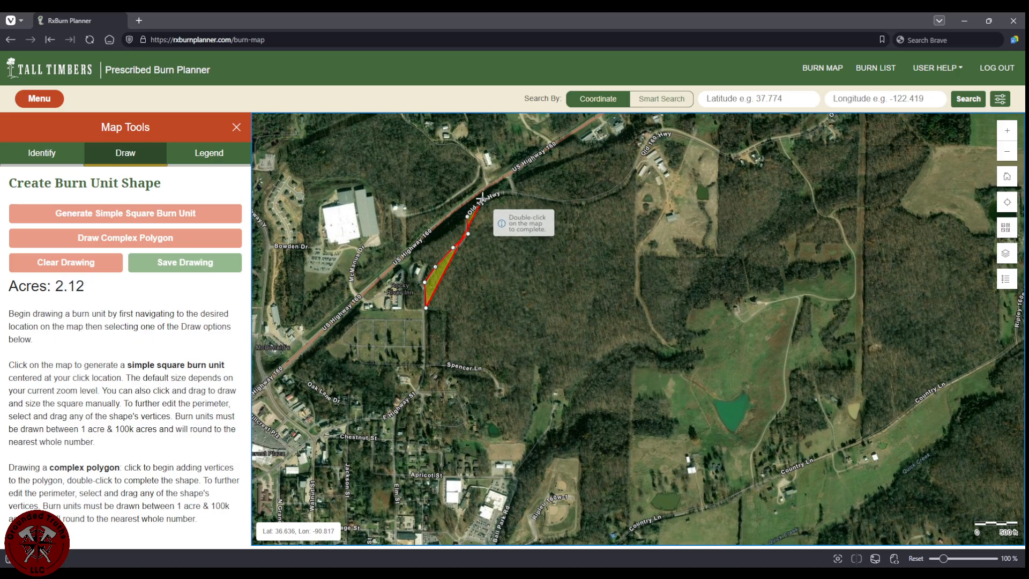
left_click(535, 193)
left_click(560, 197)
left_click(581, 200)
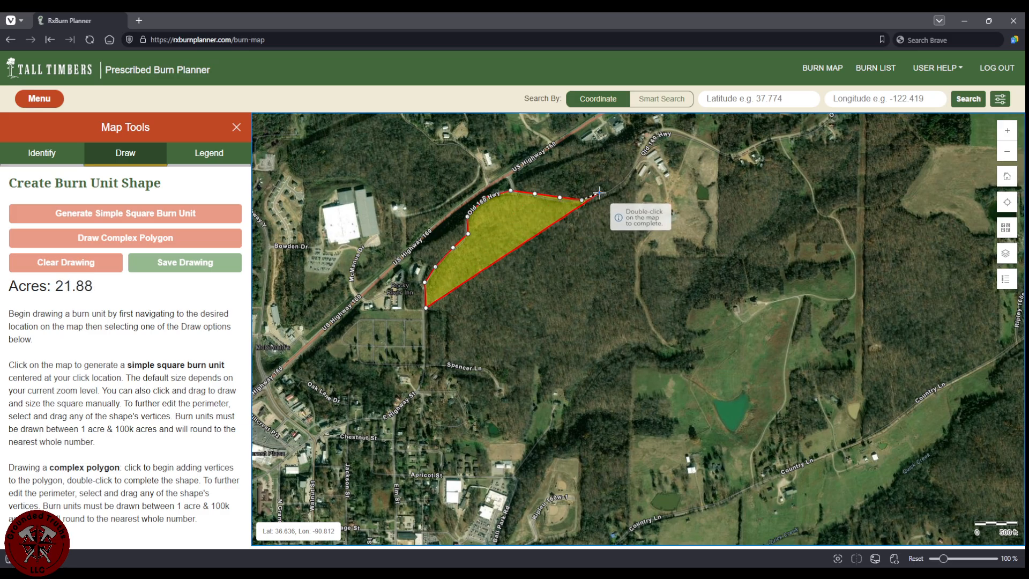
left_click(600, 193)
left_click(625, 181)
left_click(635, 170)
Trace the eastern edge south to the unit's south-east point.
left_click(639, 186)
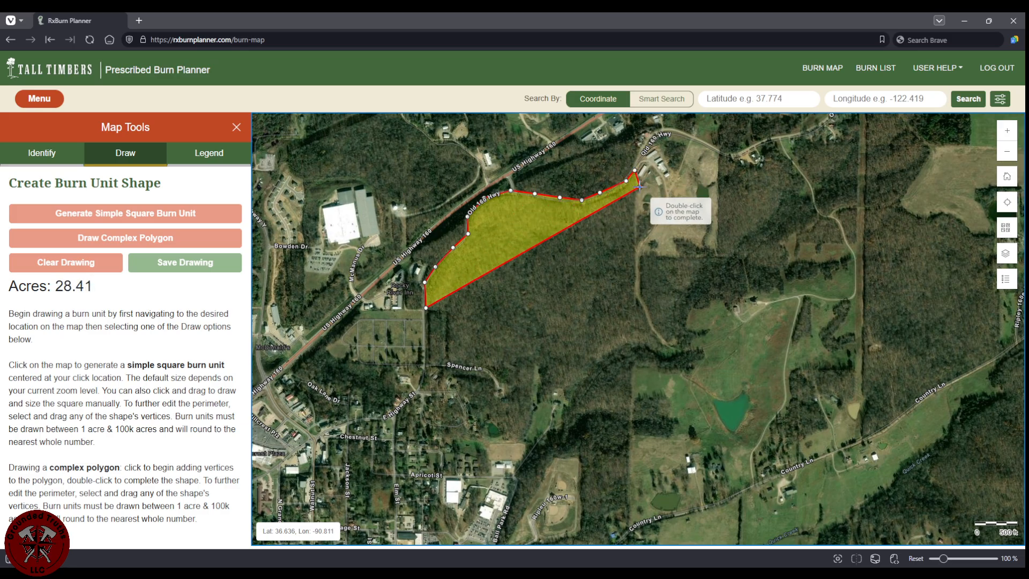
left_click(639, 234)
left_click(637, 280)
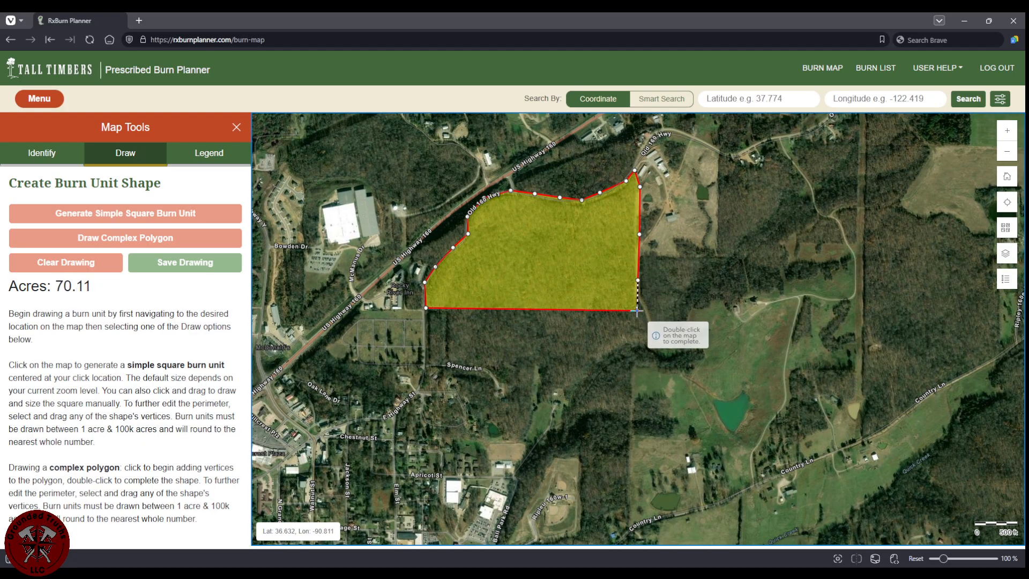
left_click(638, 297)
left_click(648, 315)
left_click(657, 334)
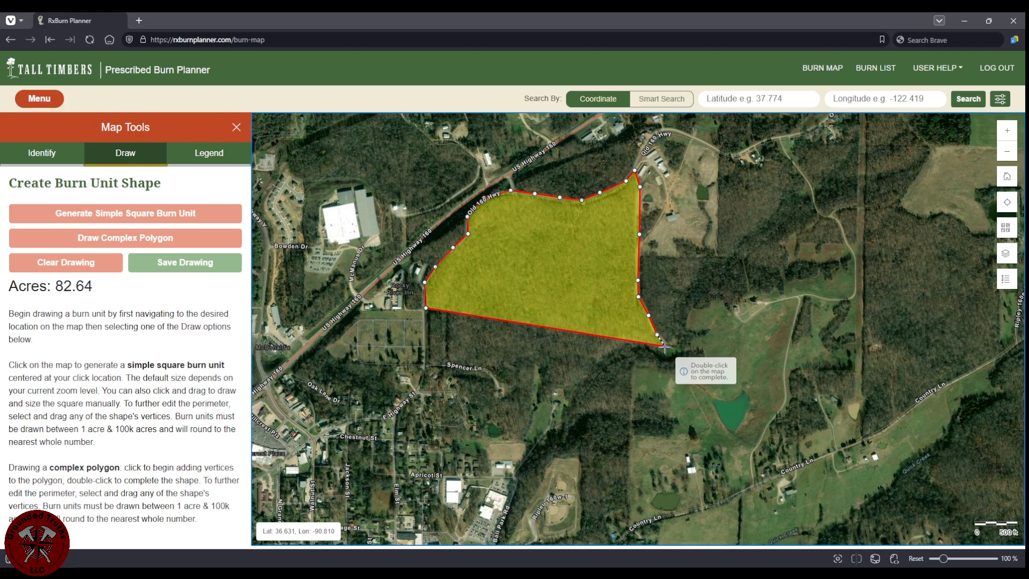
left_click(673, 348)
left_click(675, 355)
Trace the southern edge back west past Spencer Ln and close the 118.11-acre polygon.
left_click(636, 349)
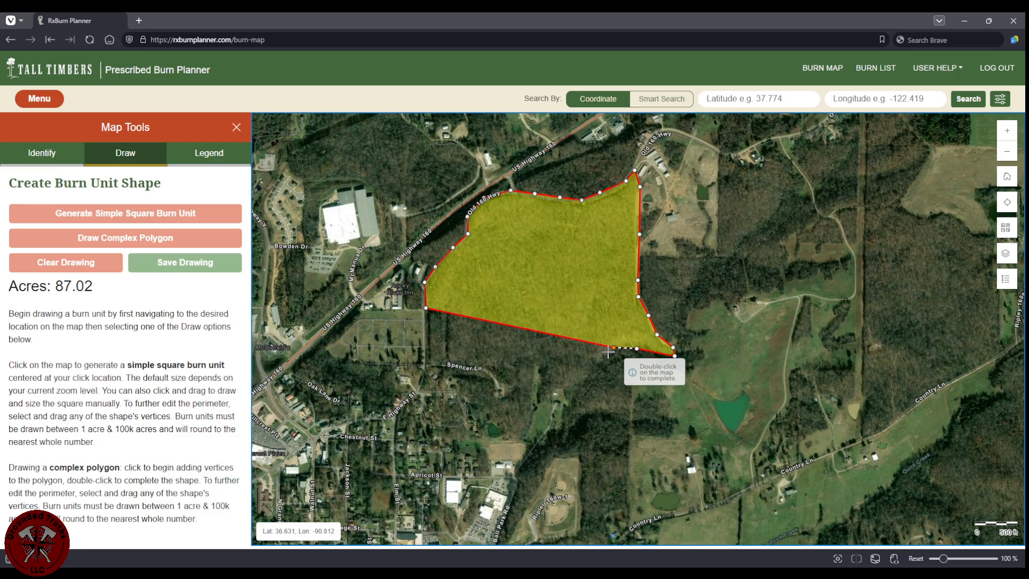
left_click(604, 353)
left_click(583, 374)
left_click(563, 395)
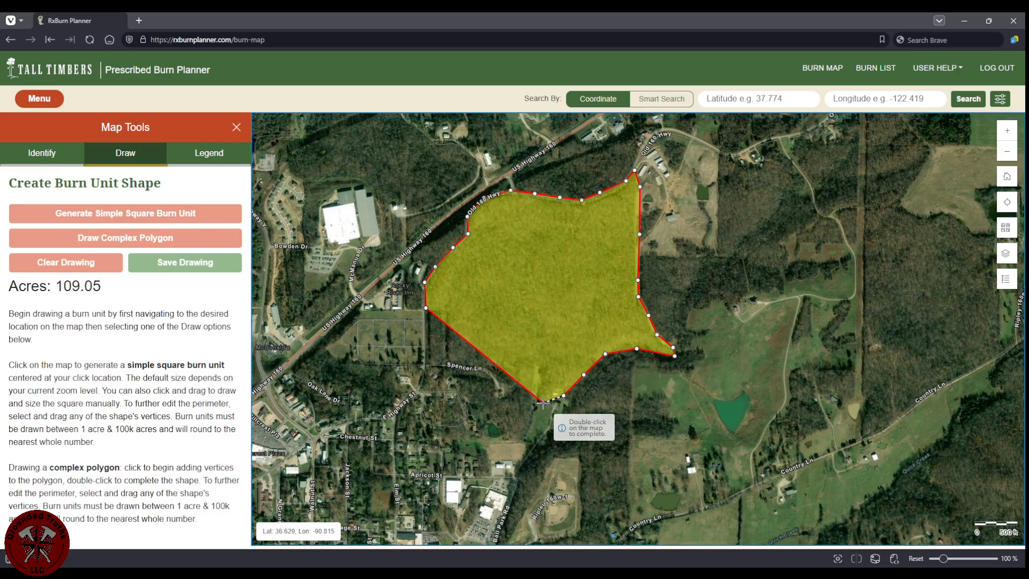
left_click(543, 402)
left_click(530, 410)
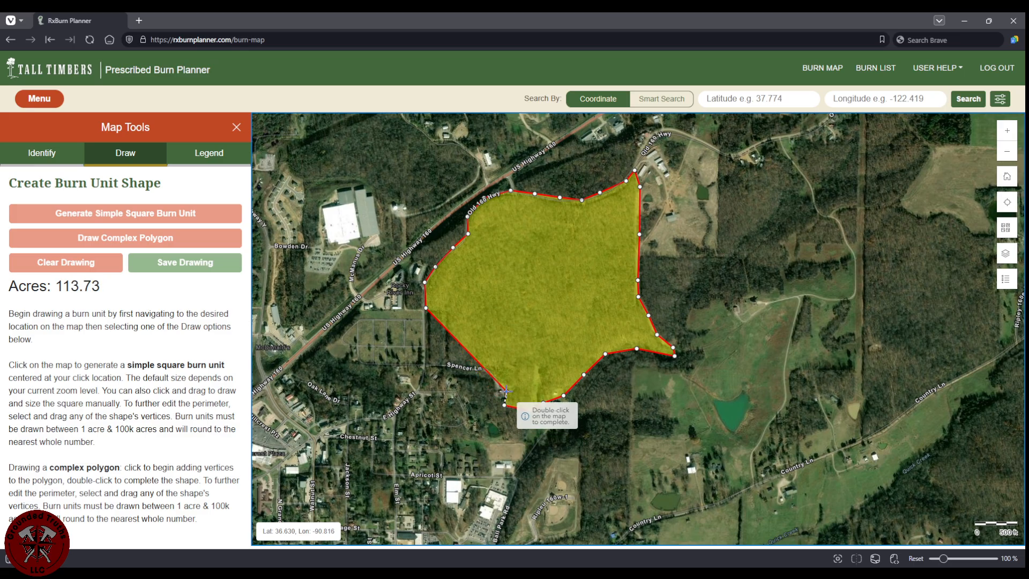
left_click(499, 371)
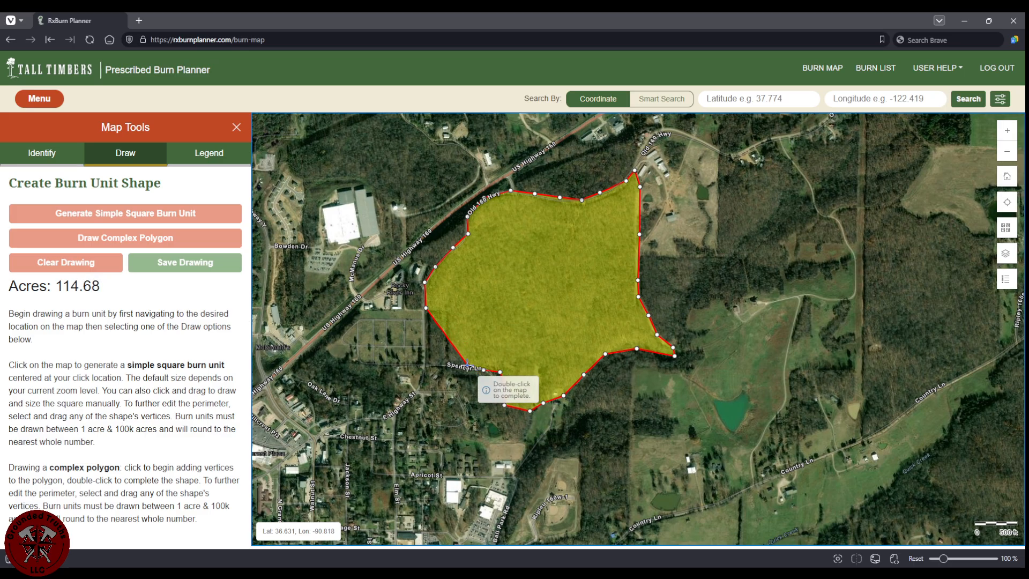
left_click(426, 361)
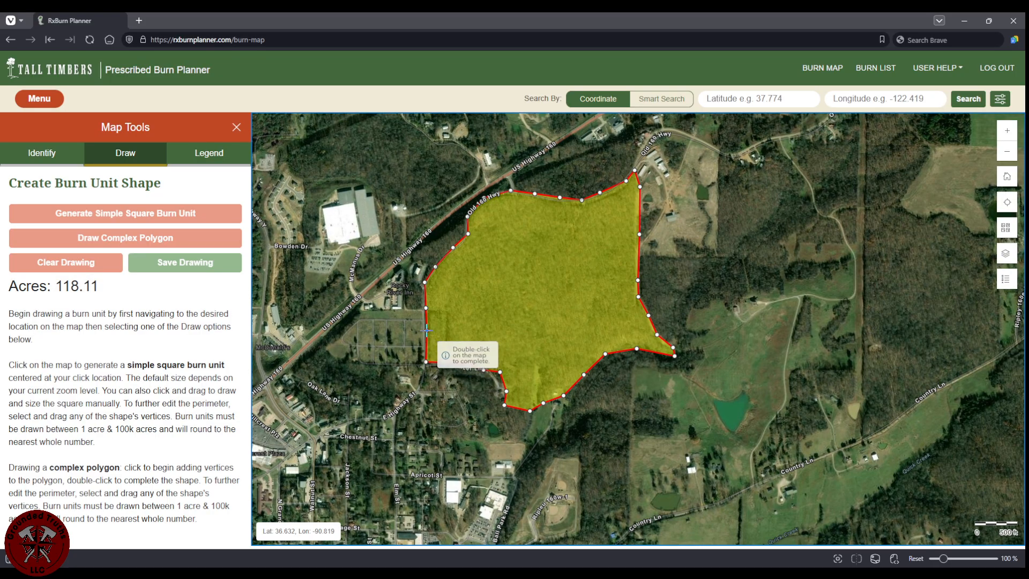
double_click(425, 331)
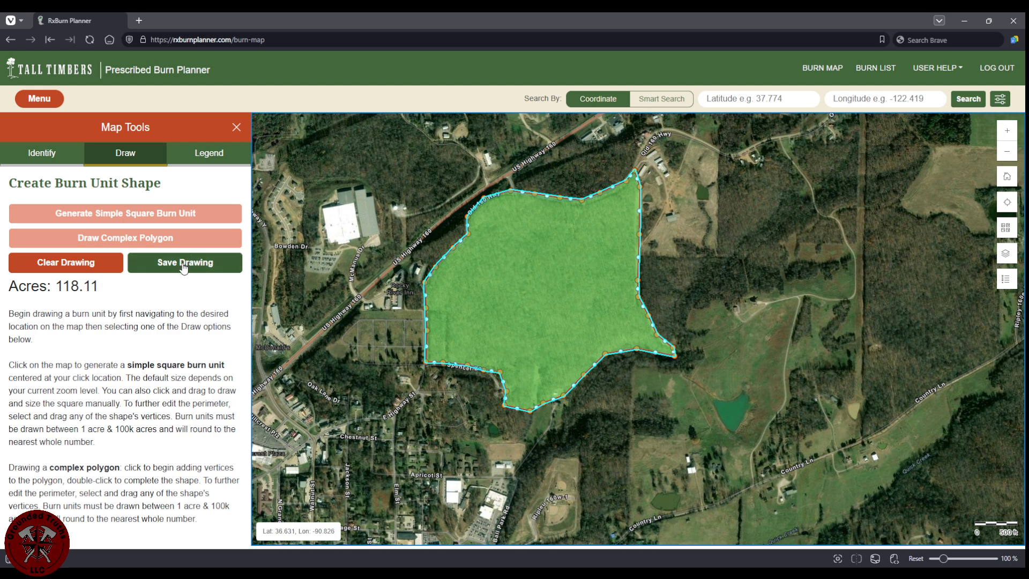
Nudge and resize the polygon to 115.82 acres, then open the Save Burn Unit Details form.
left_click_drag(608, 190, 608, 194)
left_click(614, 200)
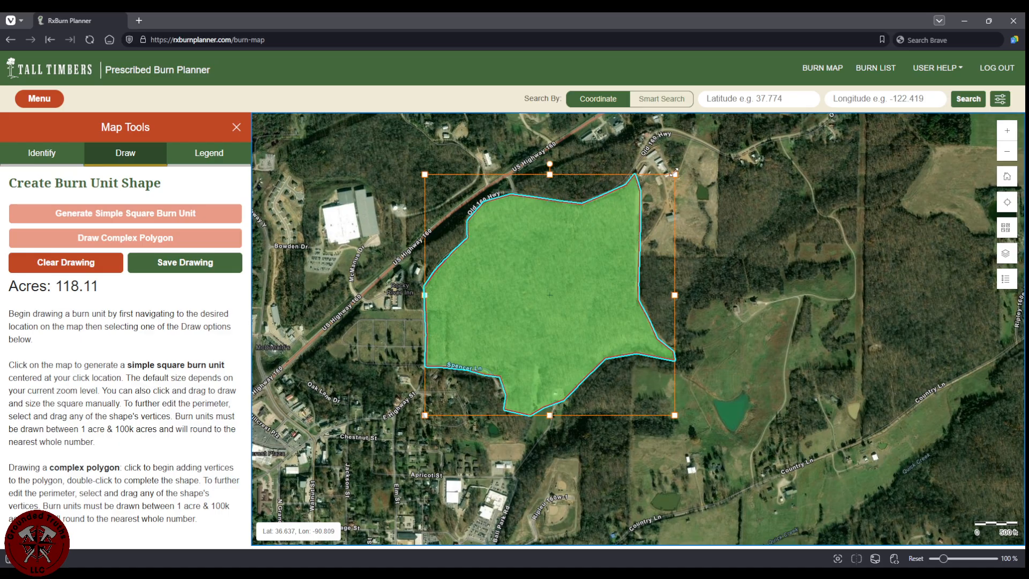
mouse_move(674, 172)
left_mouse_down()
mouse_move(682, 164)
mouse_move(657, 185)
mouse_move(670, 174)
left_mouse_up()
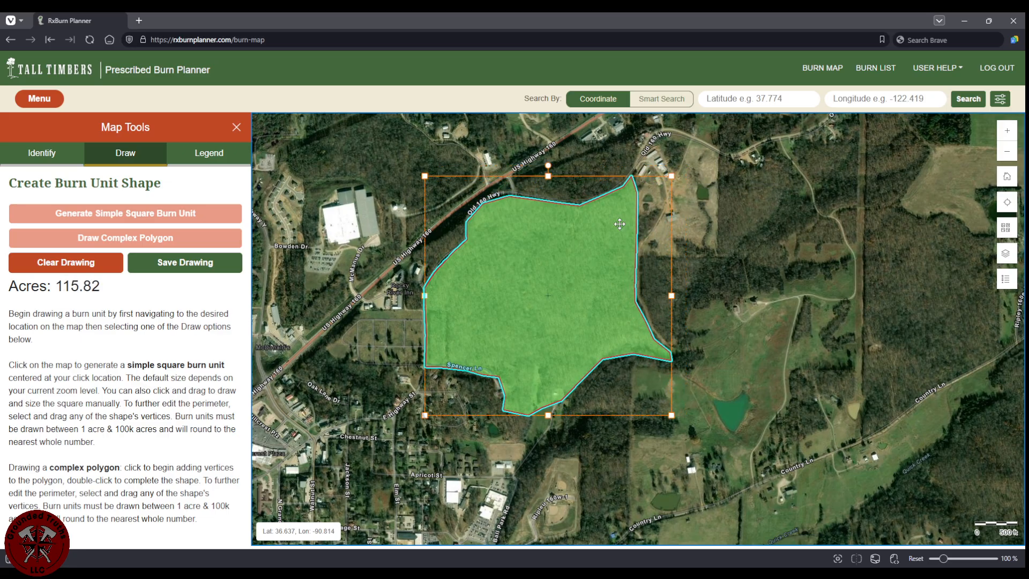
left_click(683, 296)
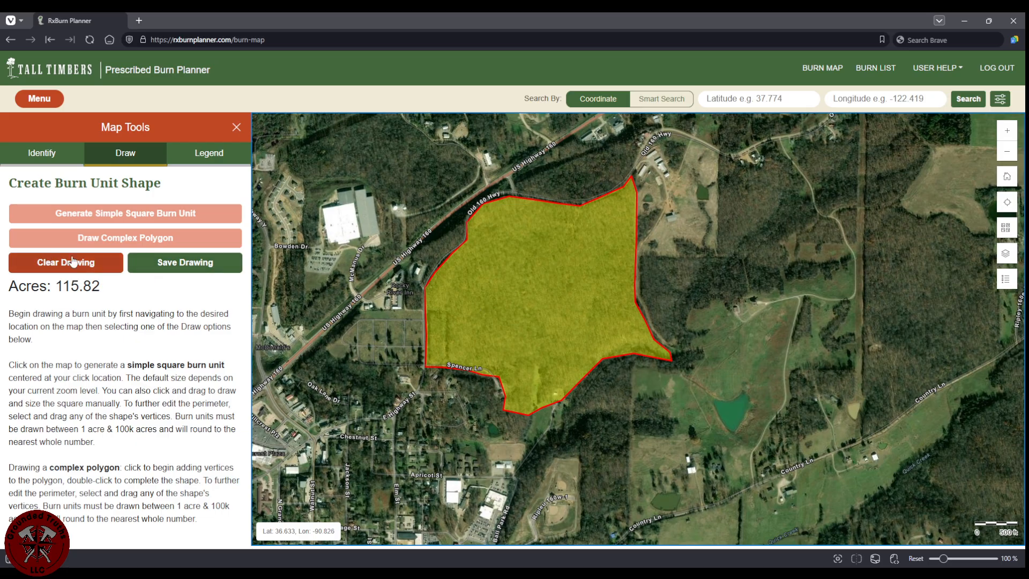
left_click(185, 263)
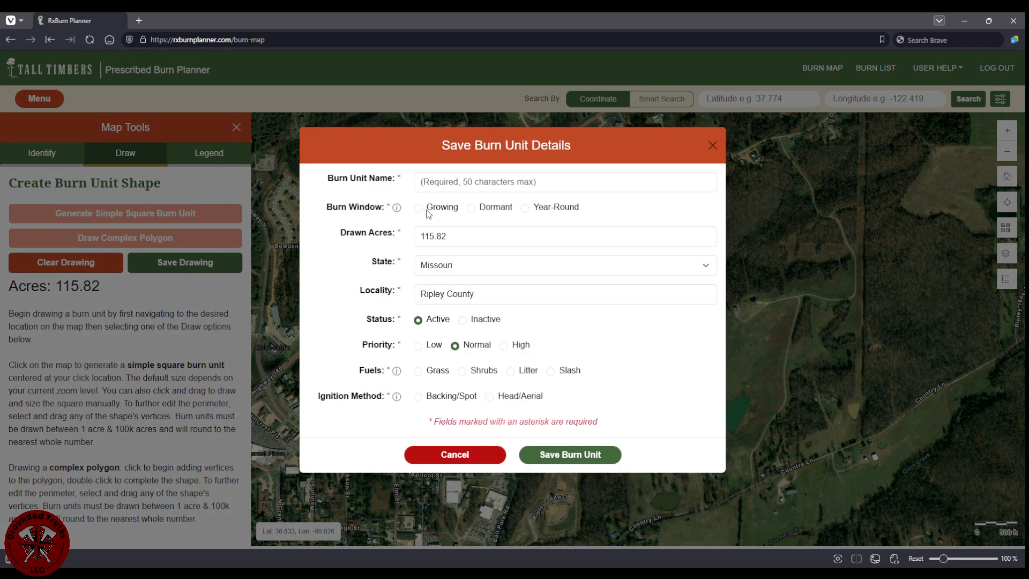
Save the burn unit as 'Practice' with a Dormant window, Litter fuels and Backing/Spot ignition.
left_click(482, 179)
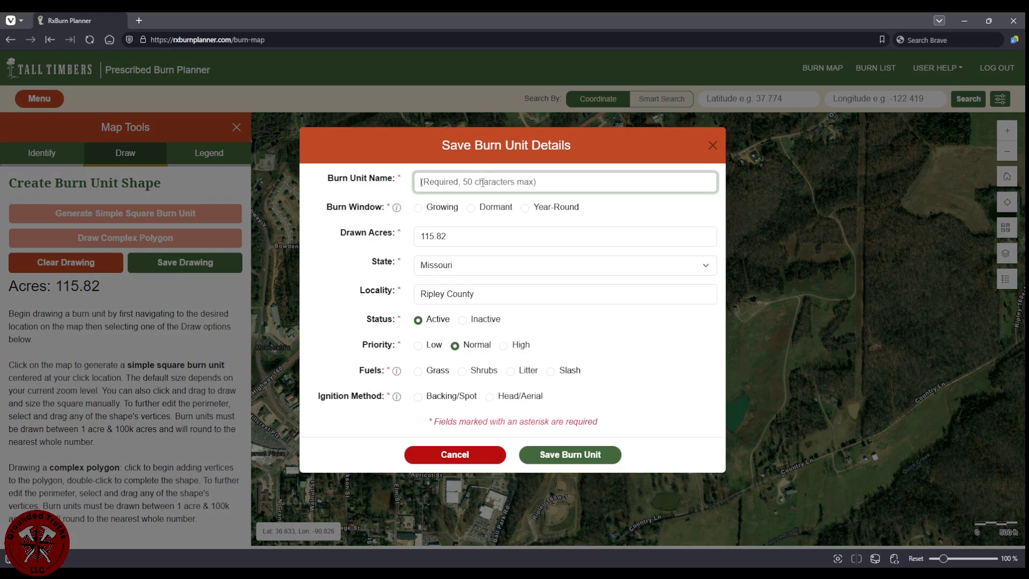
type("Practice")
left_click(475, 209)
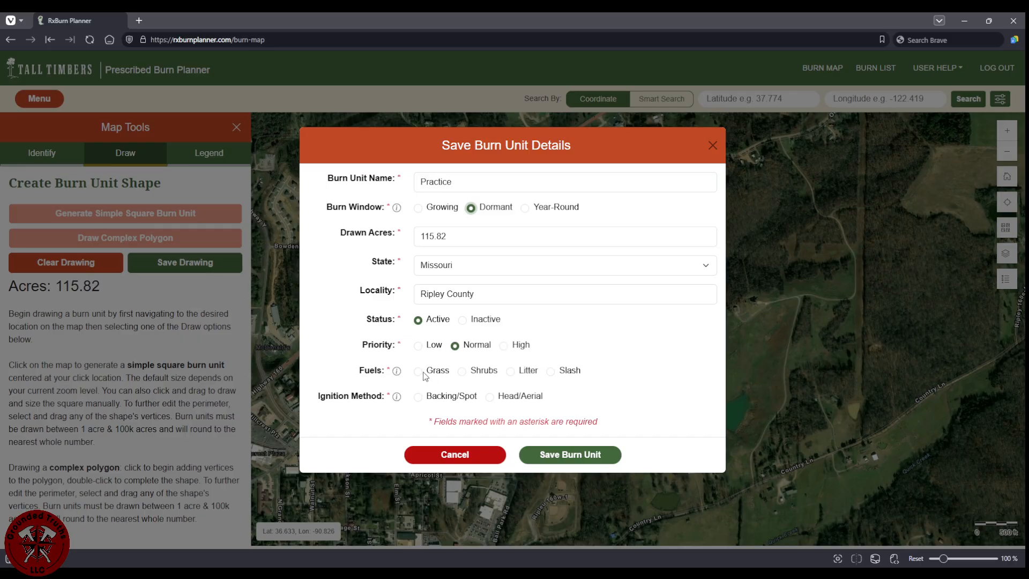
left_click(512, 374)
left_click(422, 399)
left_click(566, 460)
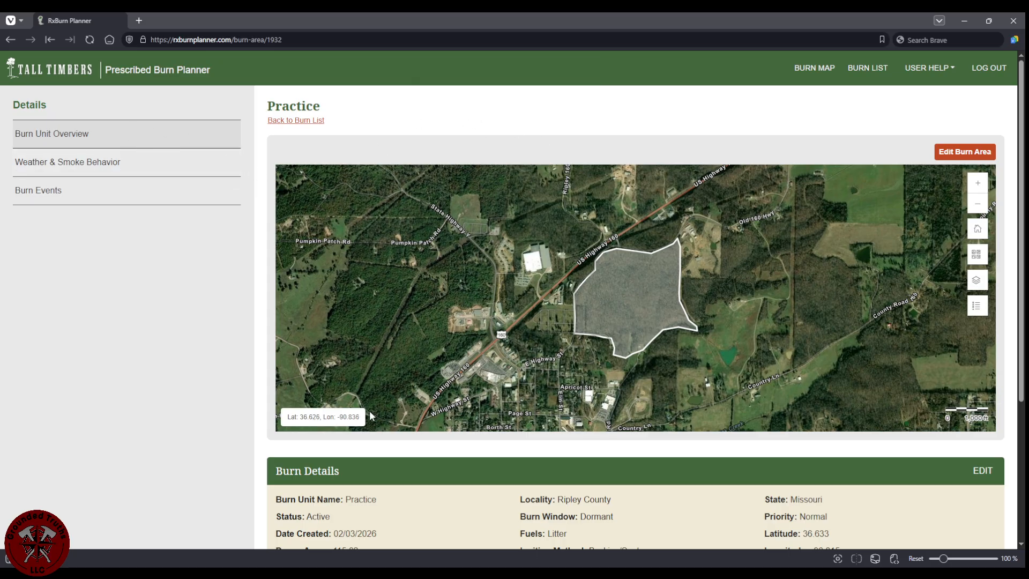
scroll(857, 519, "down", 1)
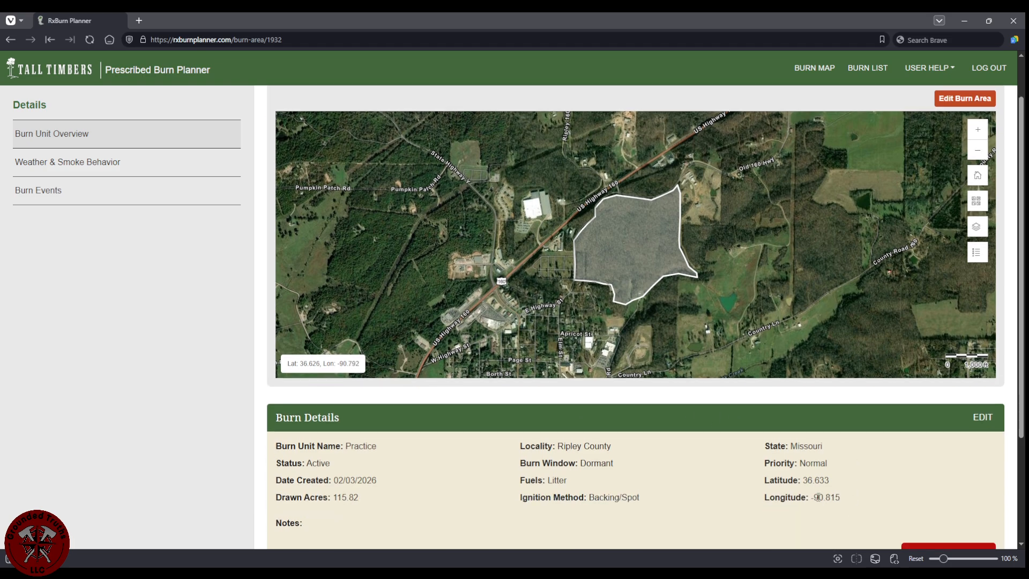
scroll(857, 519, "up", 1)
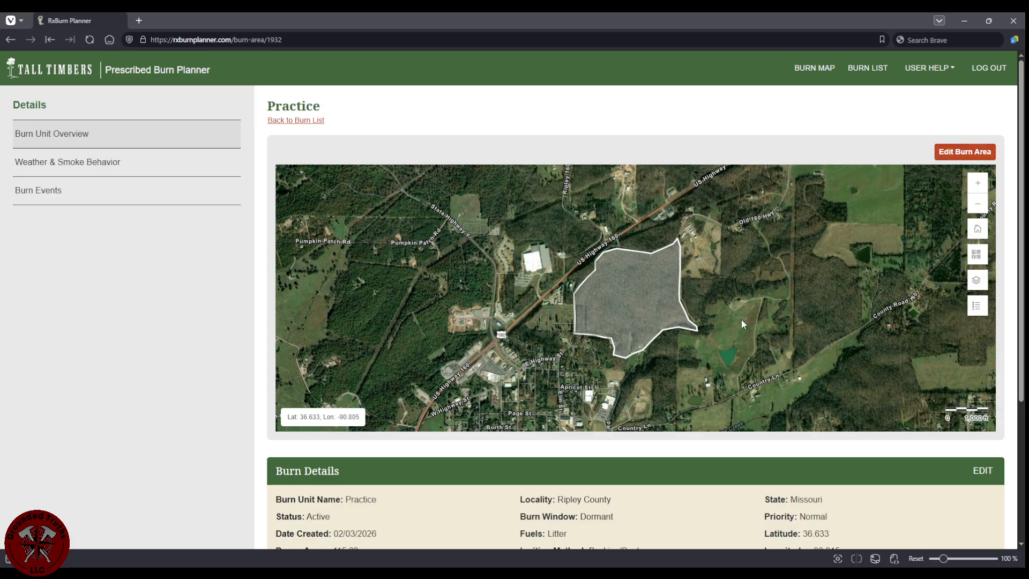
scroll(576, 458, "down", 4)
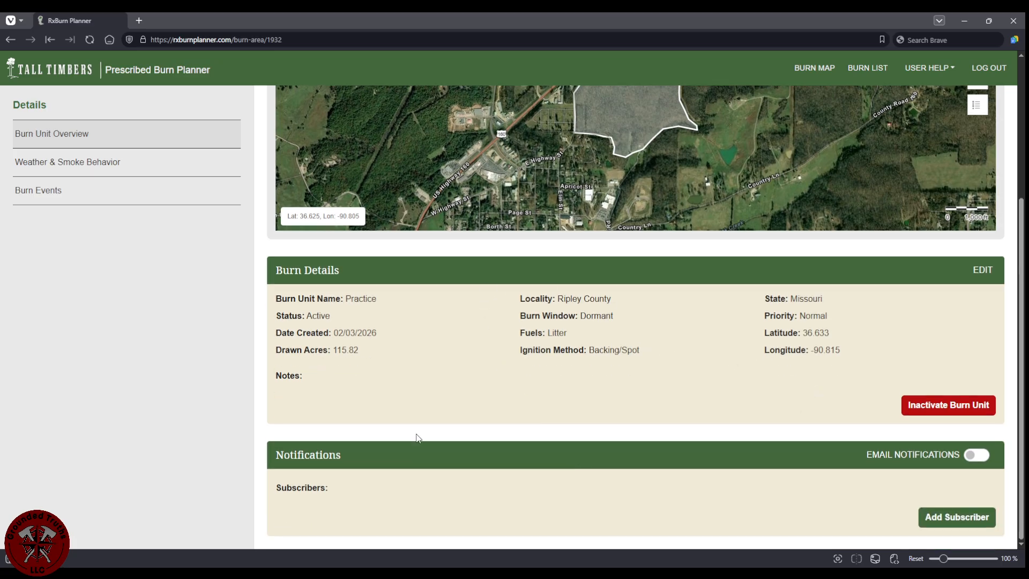
scroll(701, 496, "up", 4)
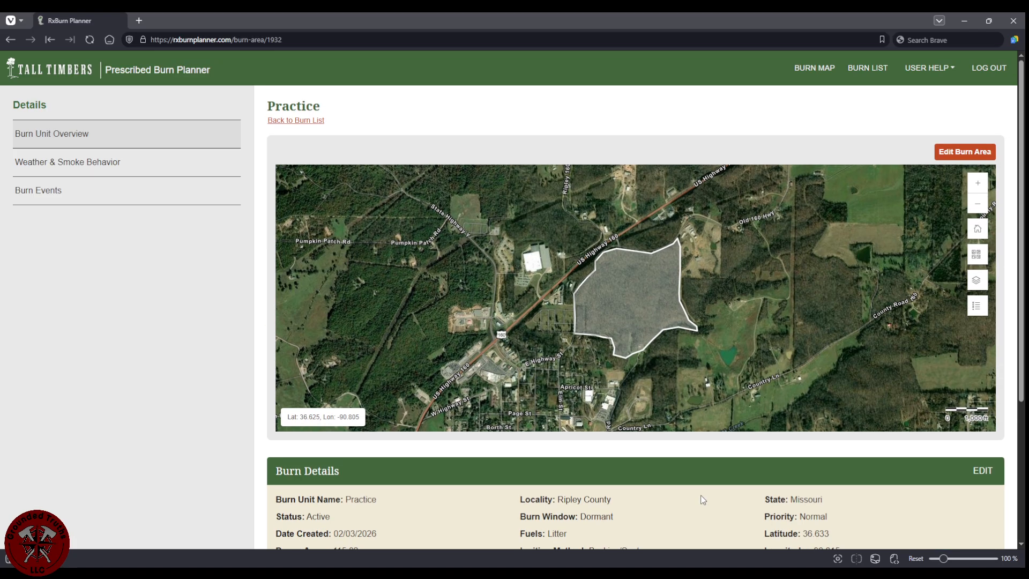
Open Practice's Weather & Smoke Behavior page and set the transport wind direction to SW.
left_click(83, 164)
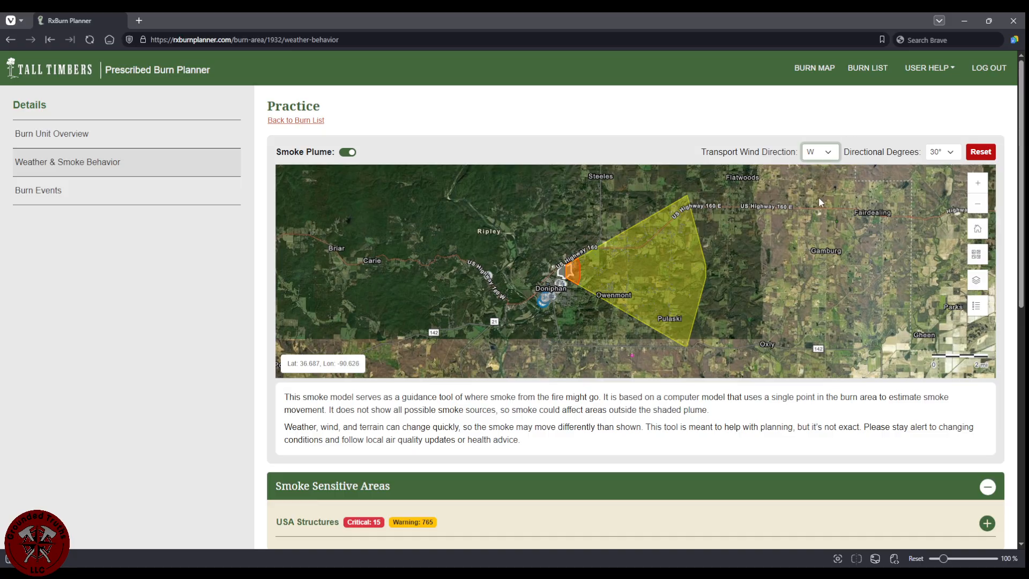
key("Up")
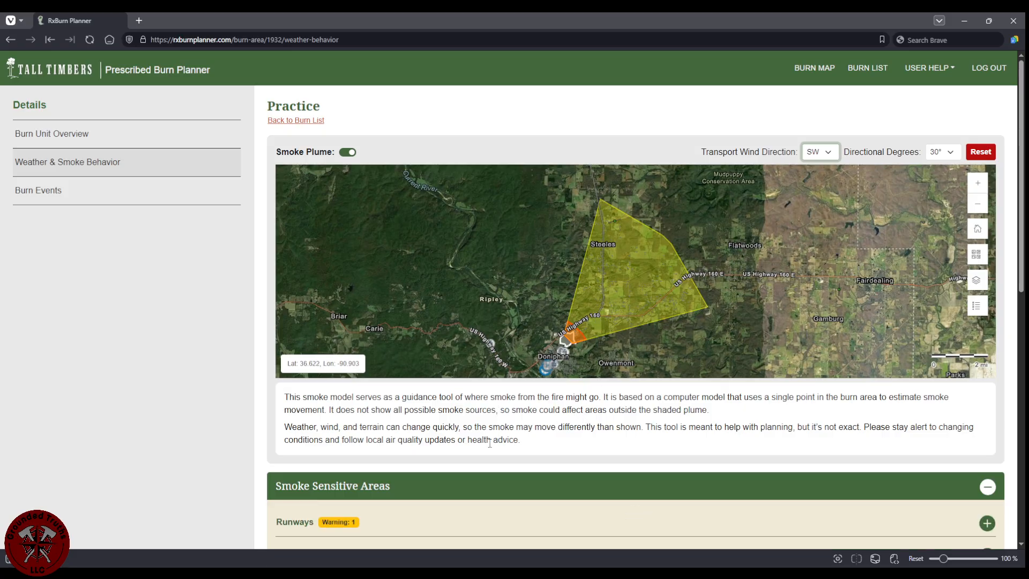
scroll(489, 442, "down", 5)
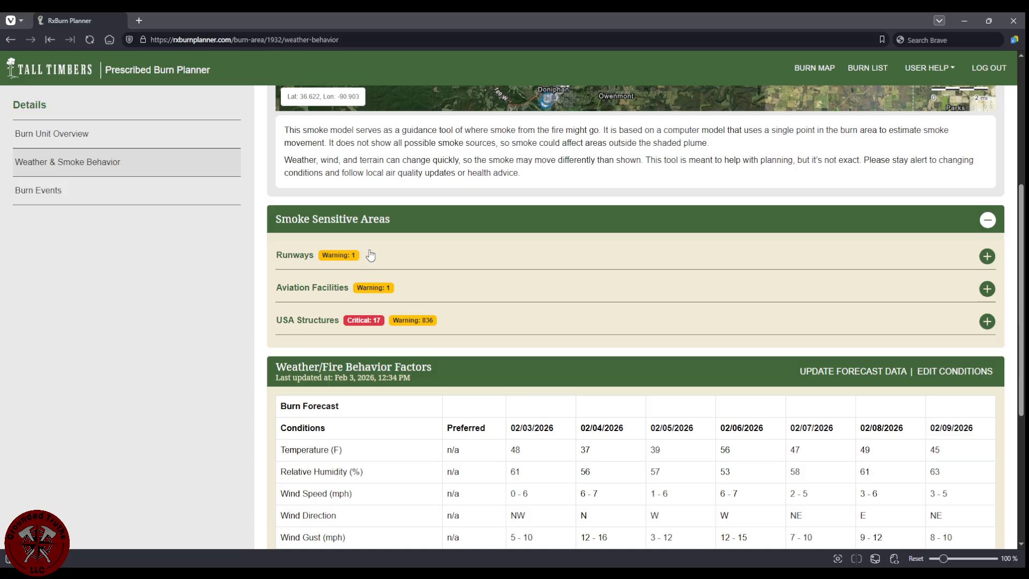
Expand the Runways, Aviation Facilities and USA Structures warnings, showing 17 critical structures.
left_click(984, 256)
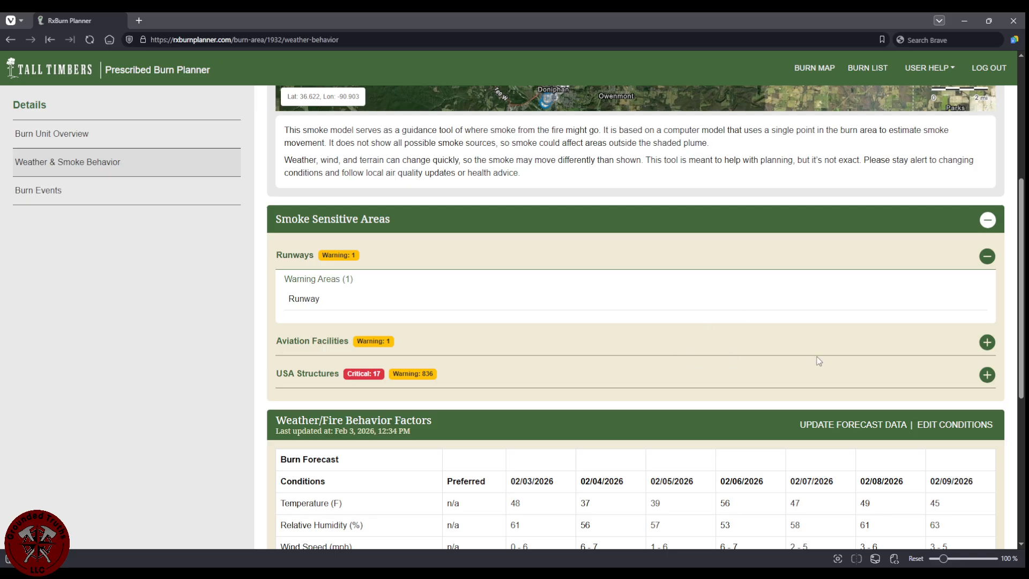
left_click(986, 343)
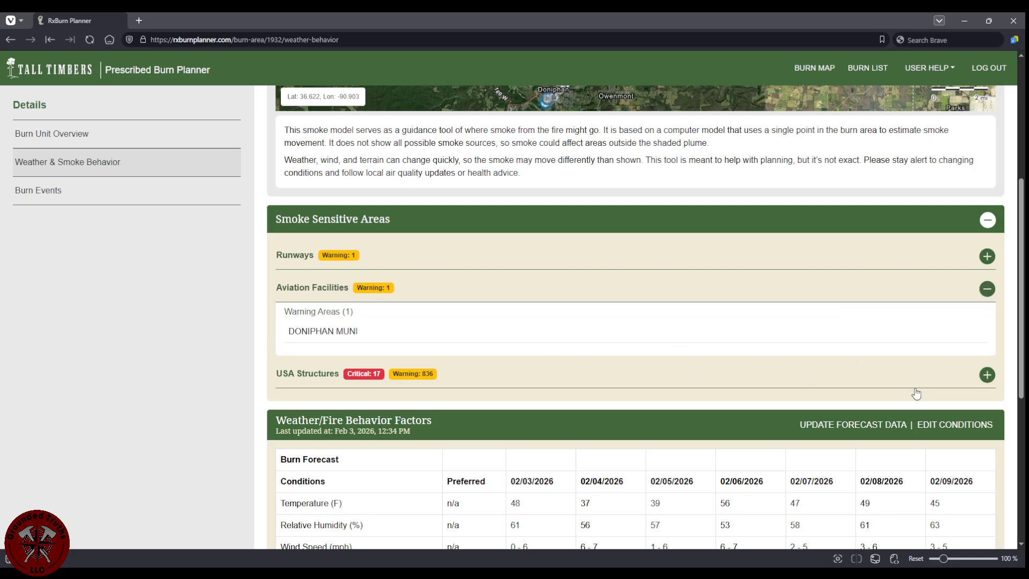
left_click(987, 374)
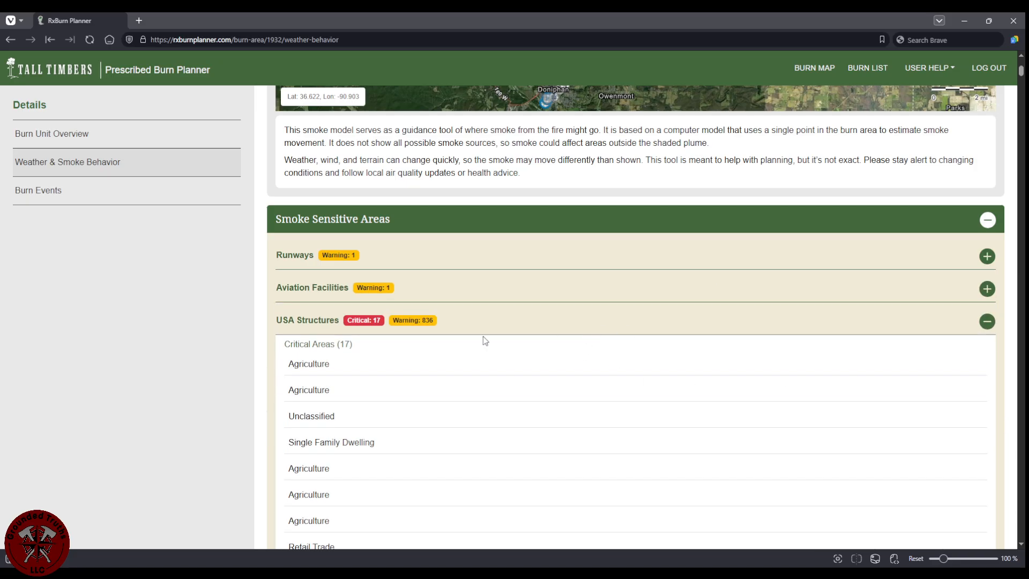
scroll(343, 389, "down", 3)
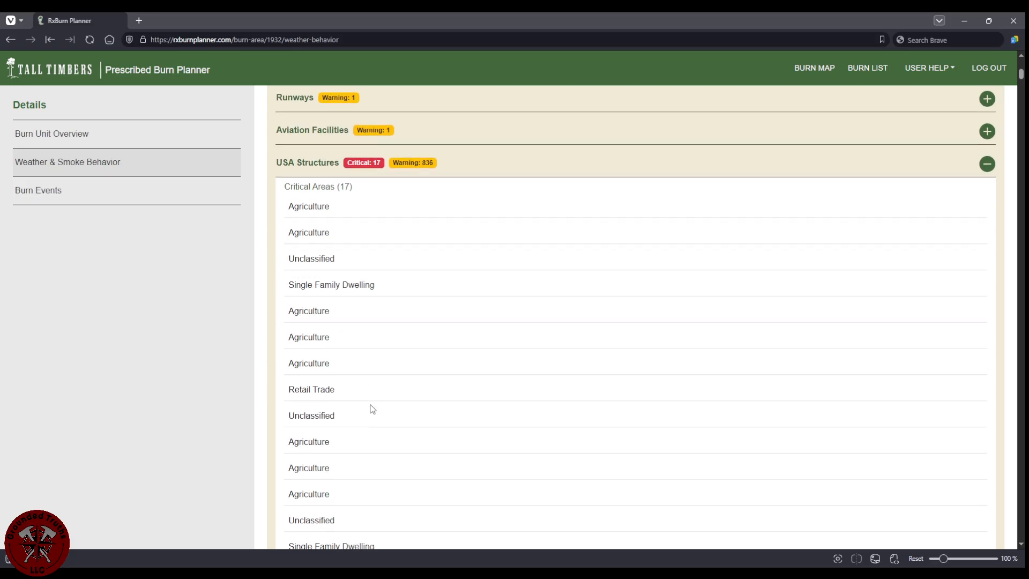
scroll(175, 388, "up", 8)
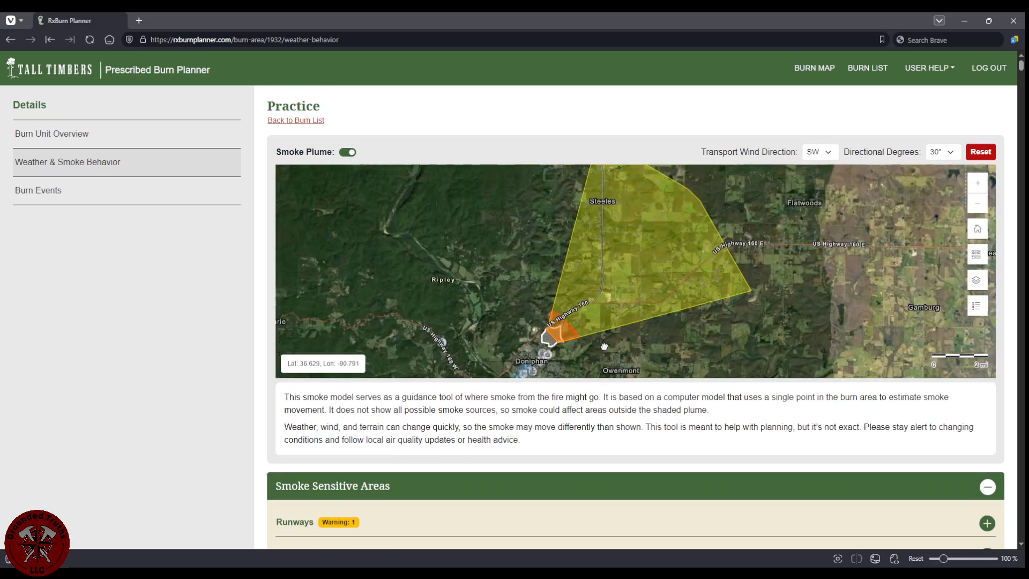
scroll(603, 346, "up", 4)
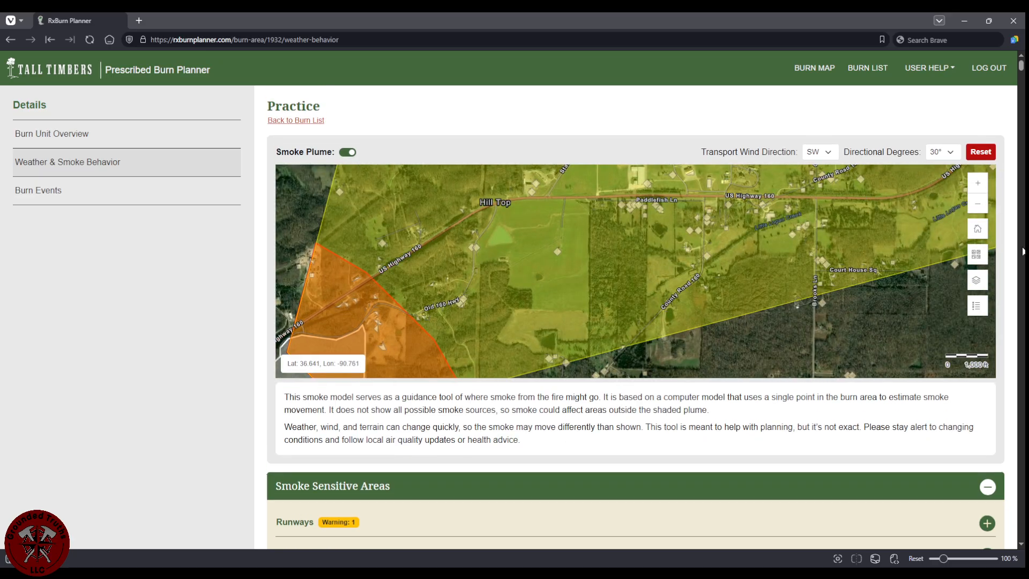
Reposition and zoom the smoke map to show the SW plume spreading northeast across US Highway 160.
left_click(977, 280)
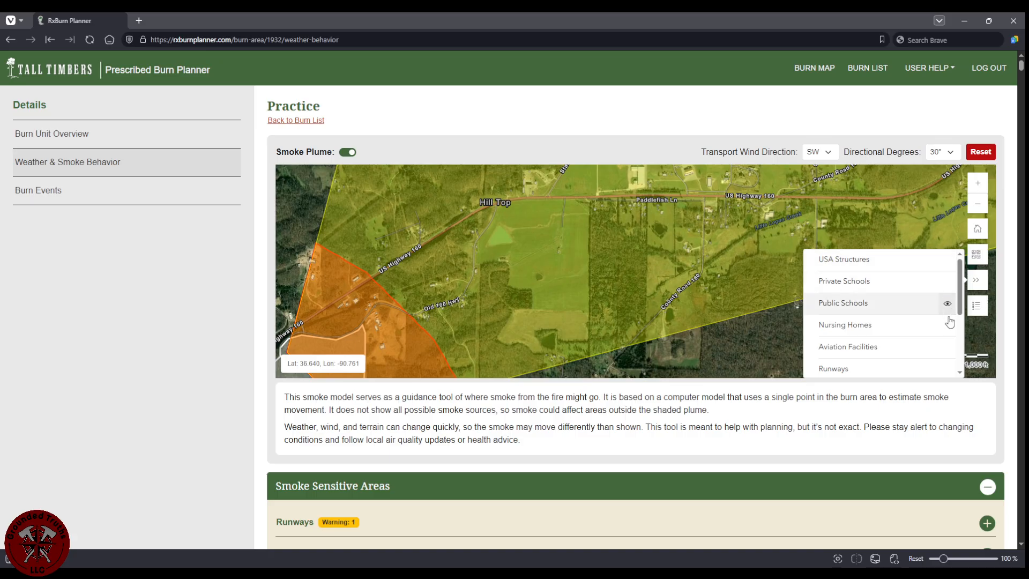
scroll(941, 366, "down", 2)
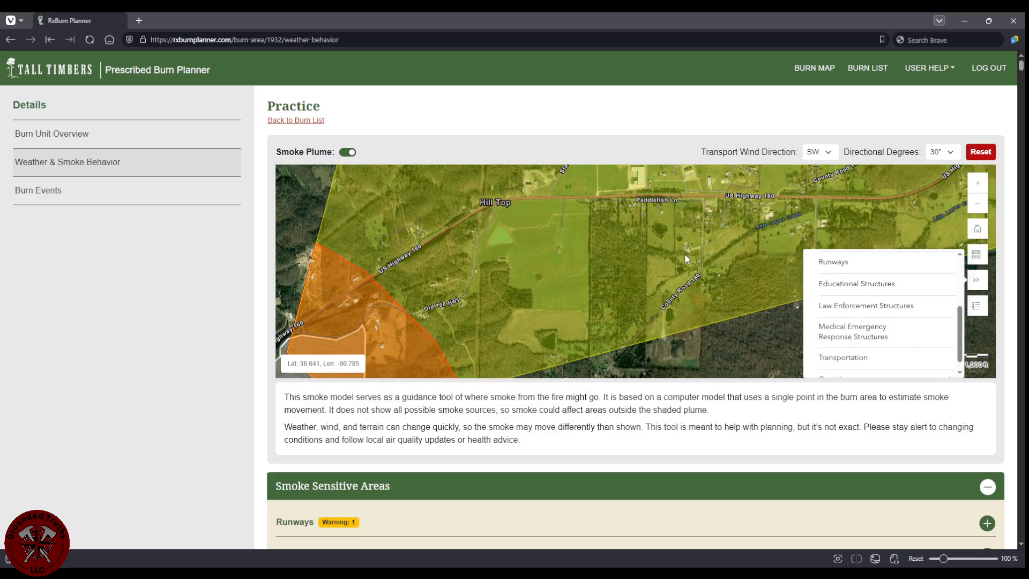
left_click_drag(684, 253, 733, 288)
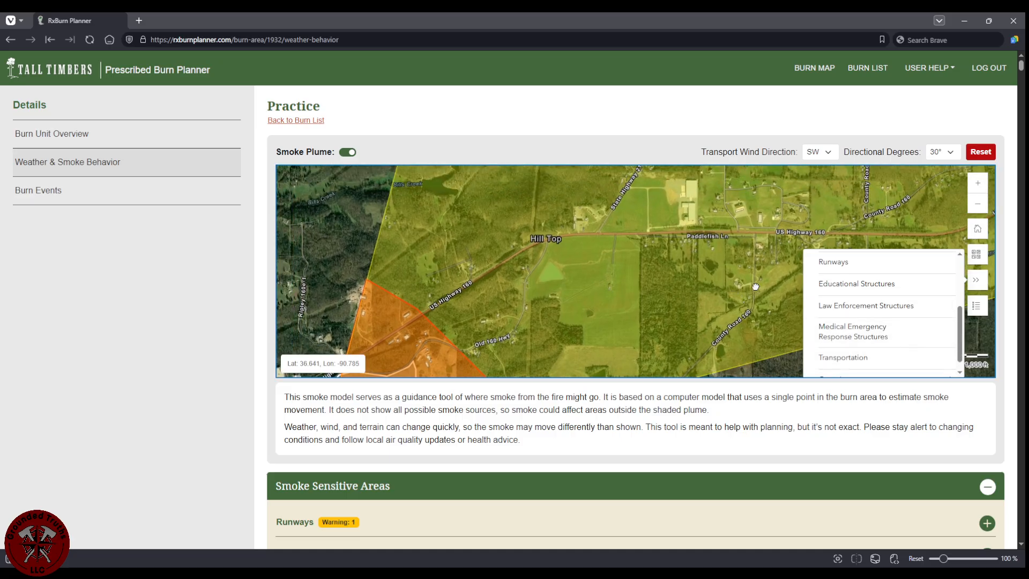
left_click(975, 284)
mouse_move(568, 249)
left_mouse_down()
mouse_move(586, 267)
mouse_move(555, 271)
mouse_move(564, 252)
left_mouse_up()
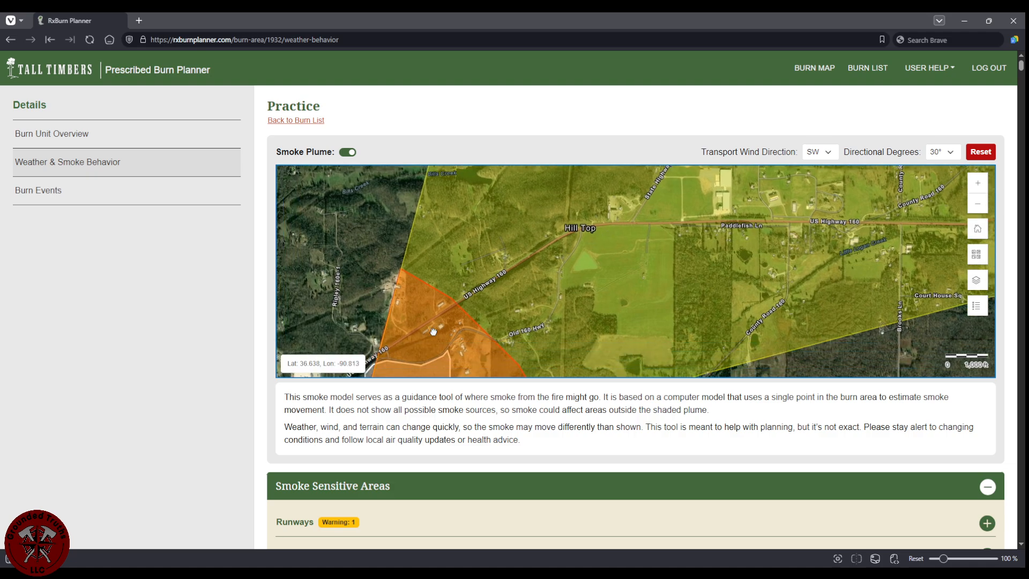
left_click_drag(433, 331, 508, 261)
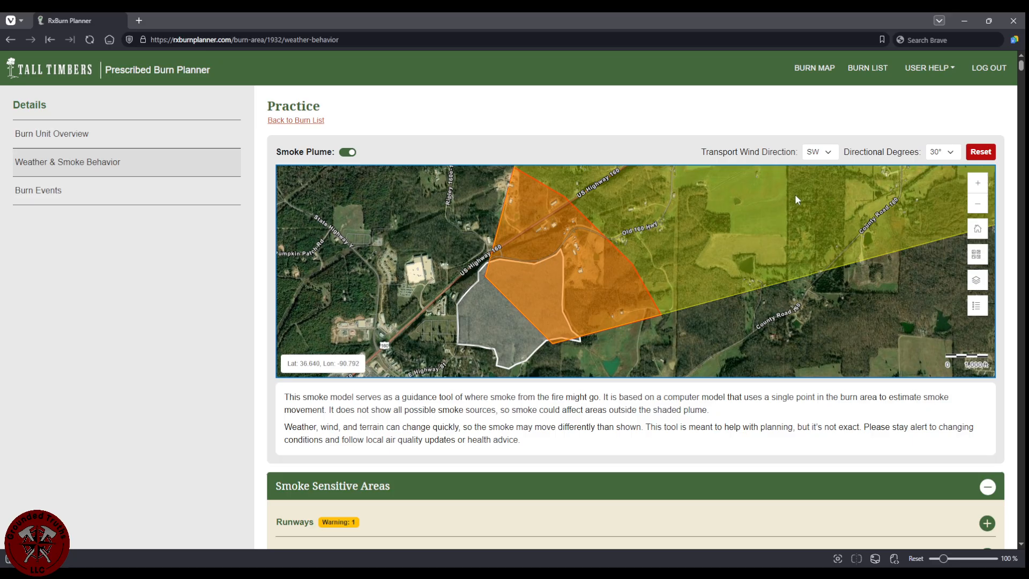
scroll(526, 265, "up", 1)
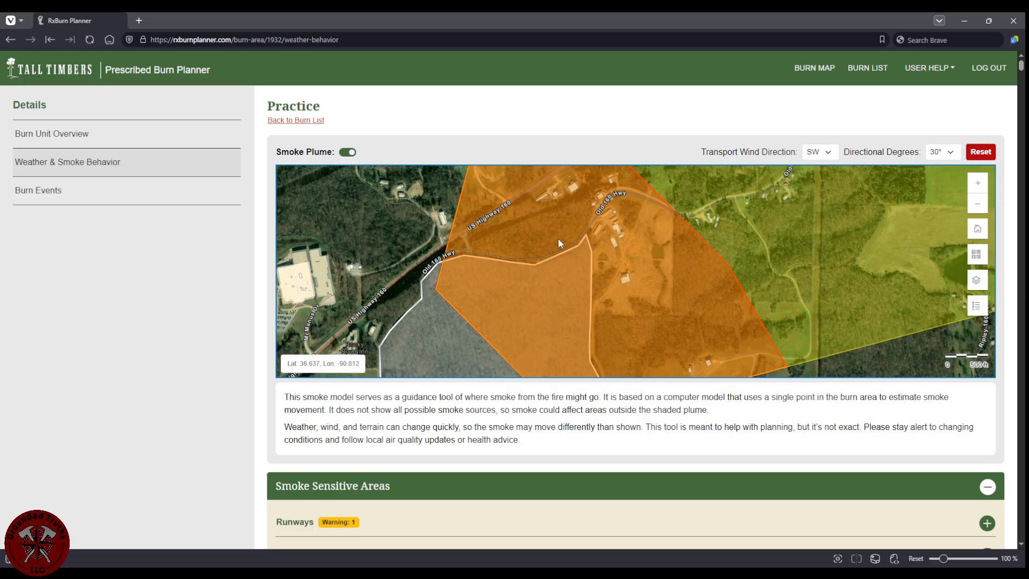
left_click_drag(558, 239, 513, 297)
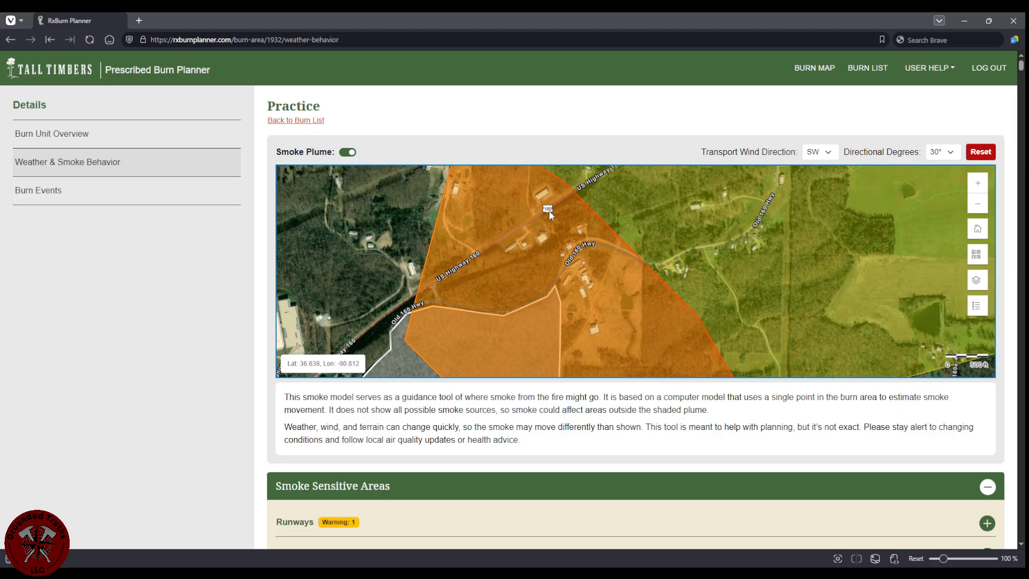
scroll(558, 271, "down", 1)
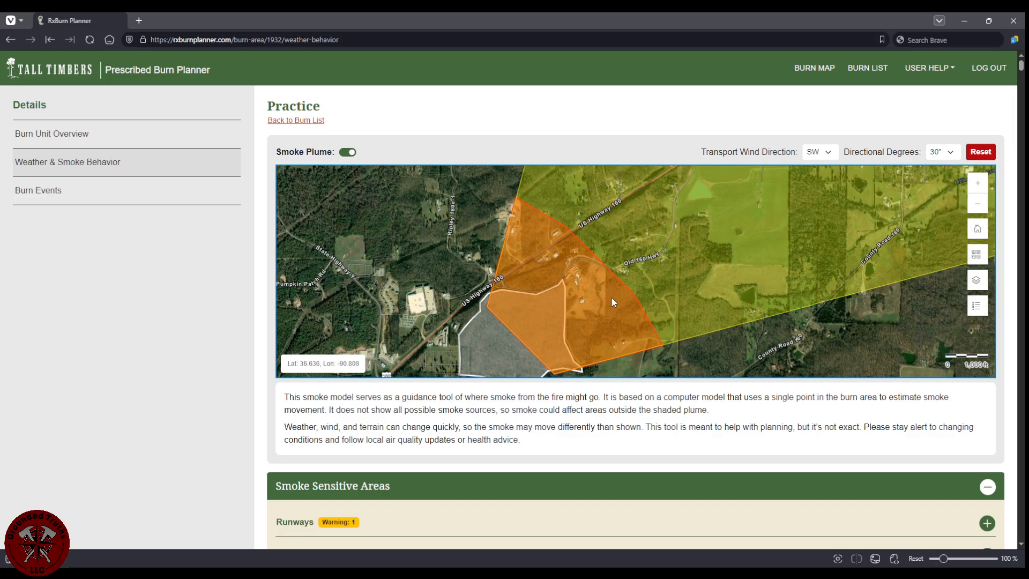
left_click(818, 153)
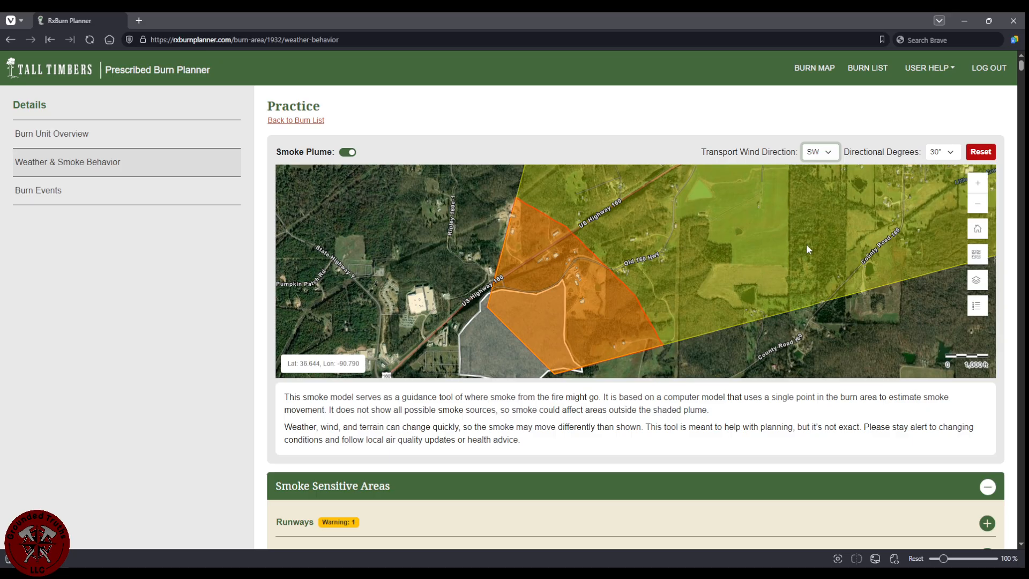
Switch the transport wind direction to W and scroll down to the 7-day forecast table.
key("Down")
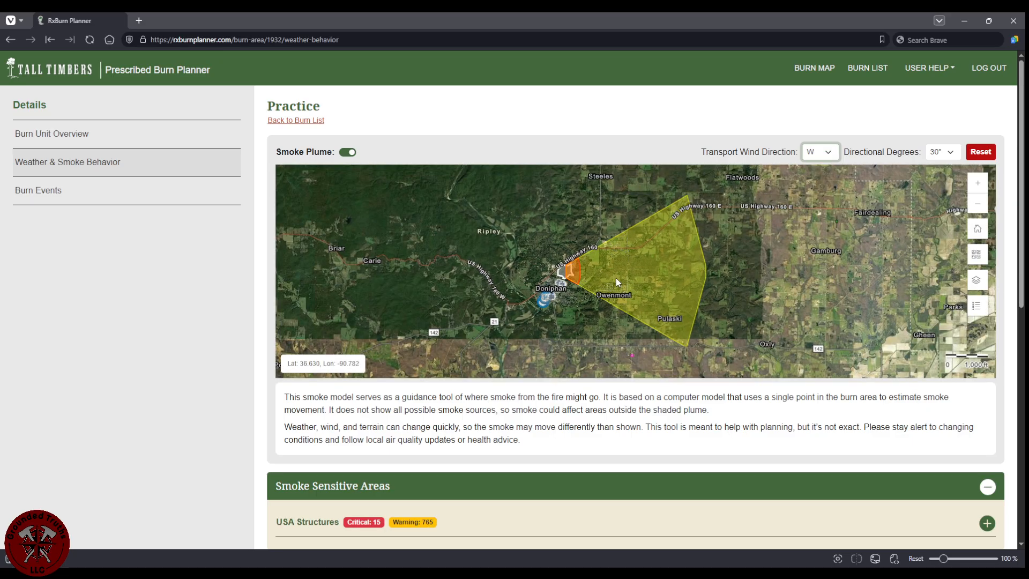
scroll(600, 275, "up", 1)
scroll(471, 443, "down", 2)
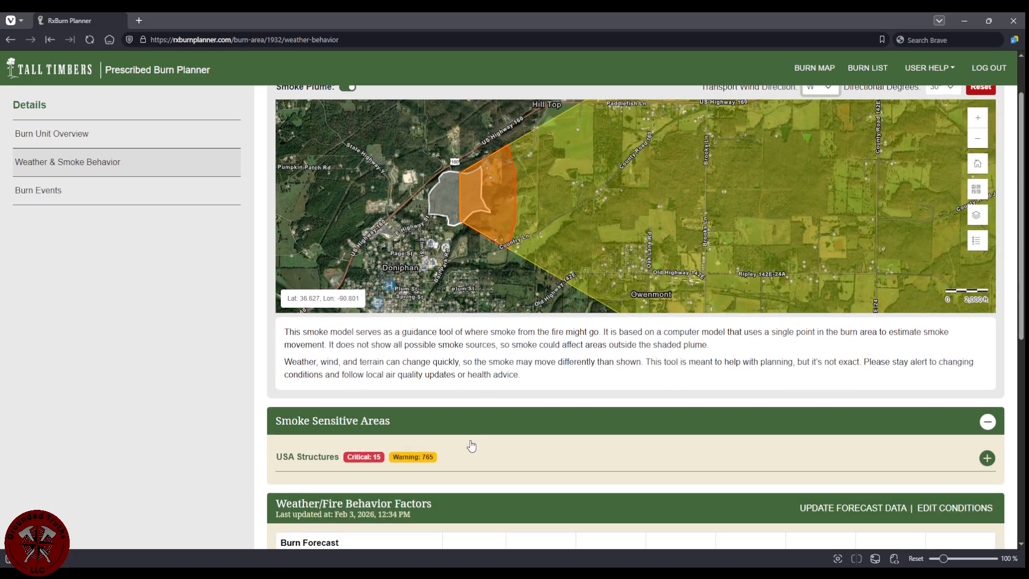
scroll(402, 440, "up", 2)
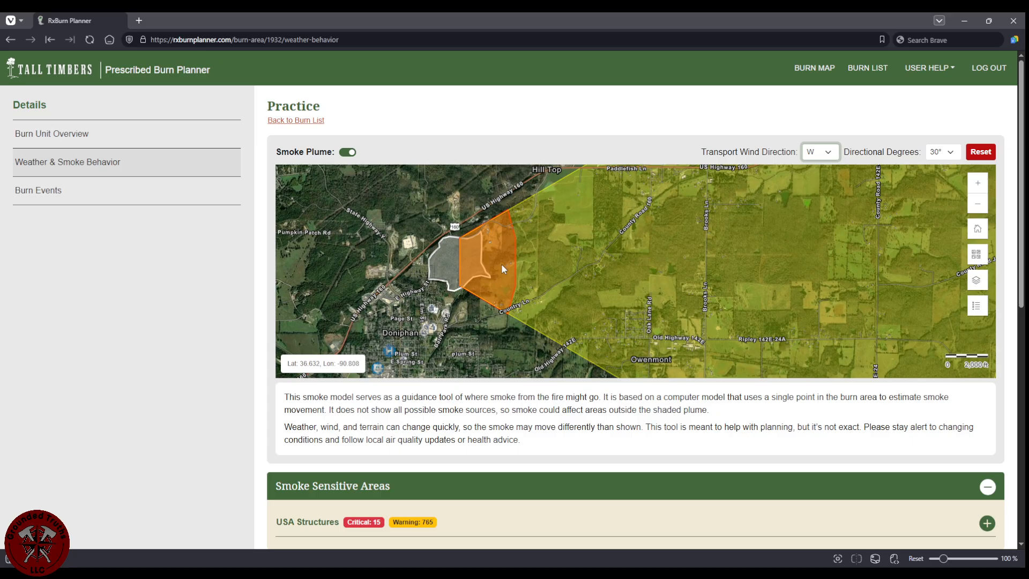
scroll(490, 343, "down", 6)
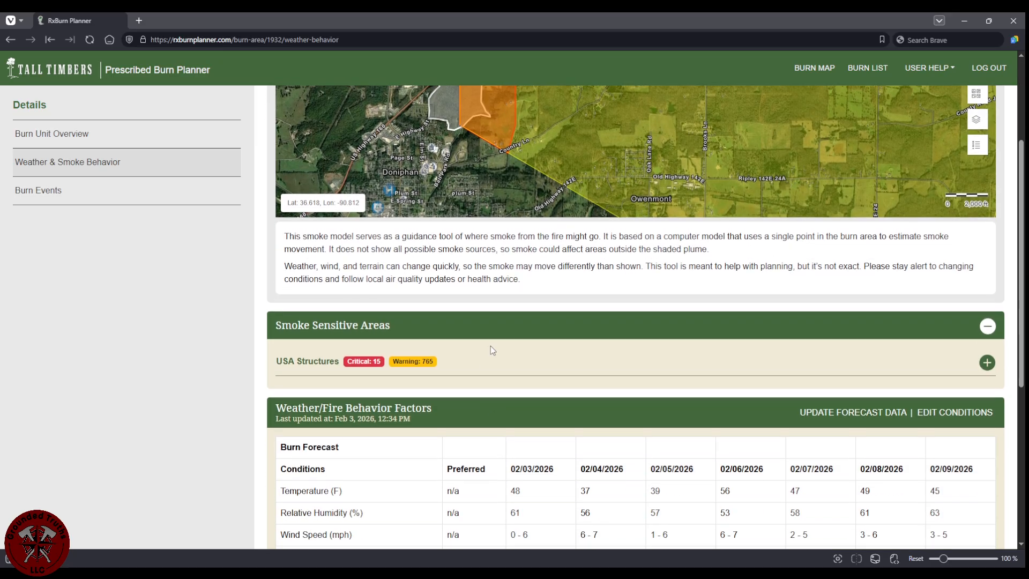
scroll(455, 372, "down", 2)
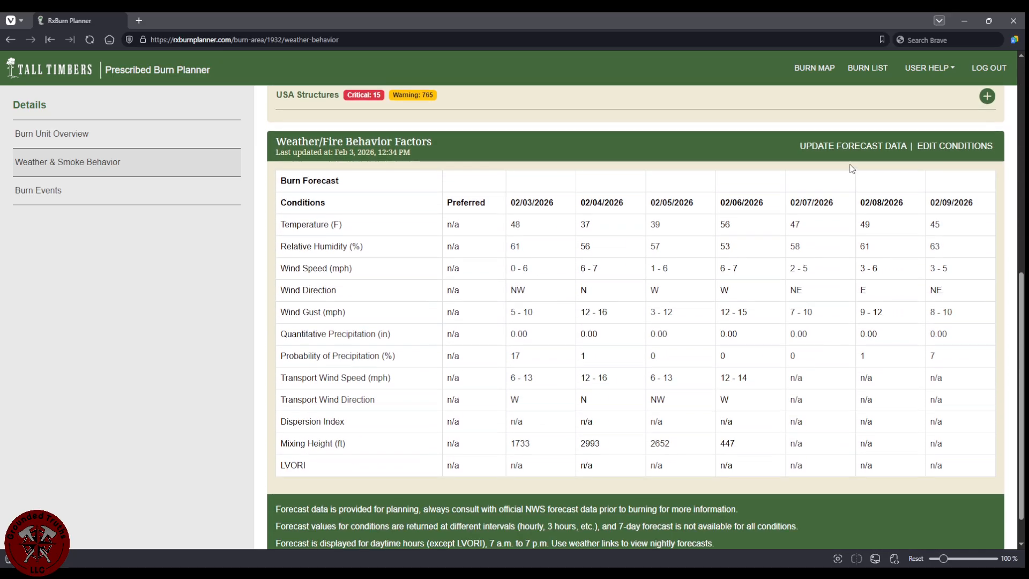
Open the Edit Preferred Weather Conditions form.
left_click(957, 146)
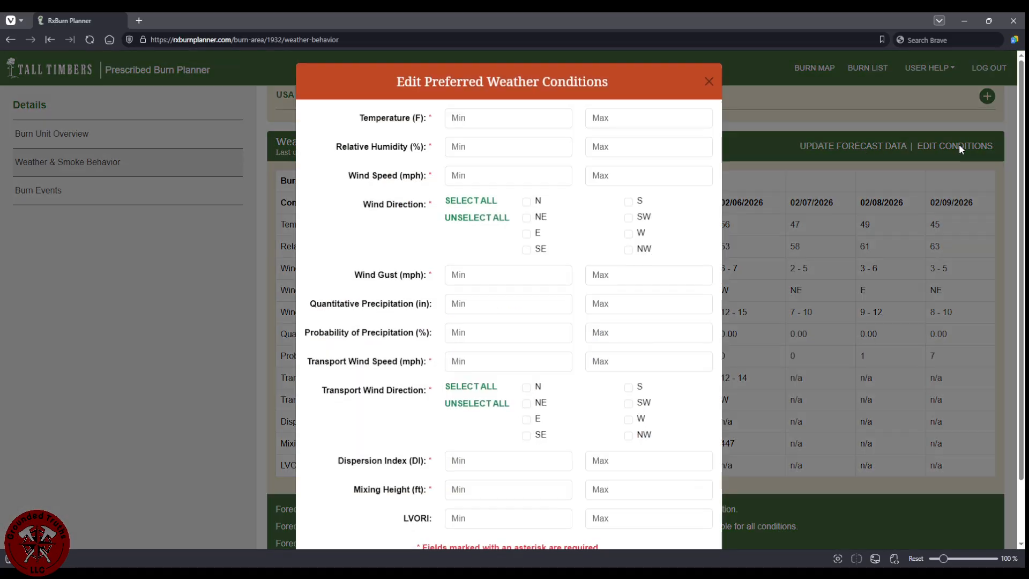
left_click(707, 85)
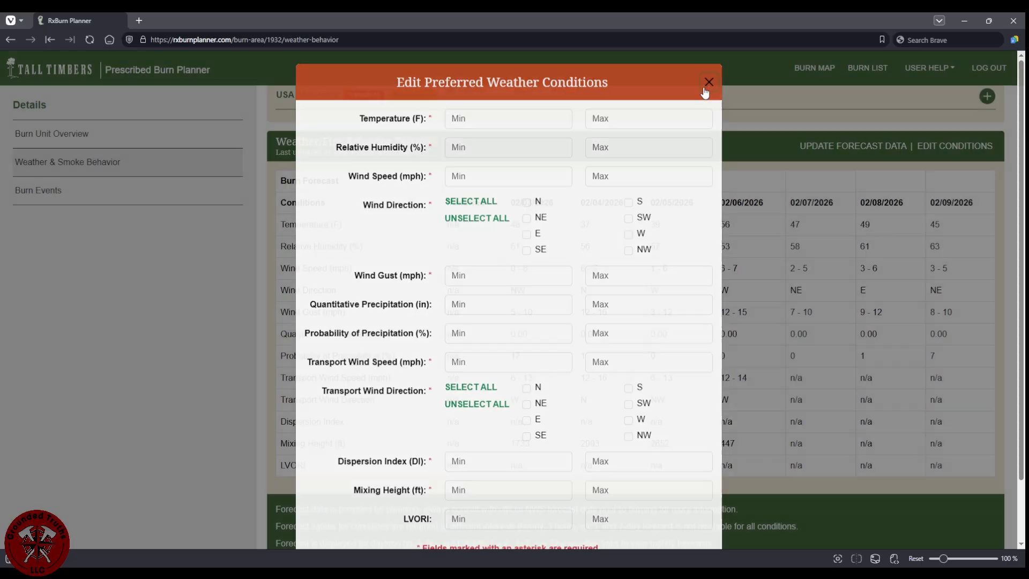
scroll(493, 260, "up", 3)
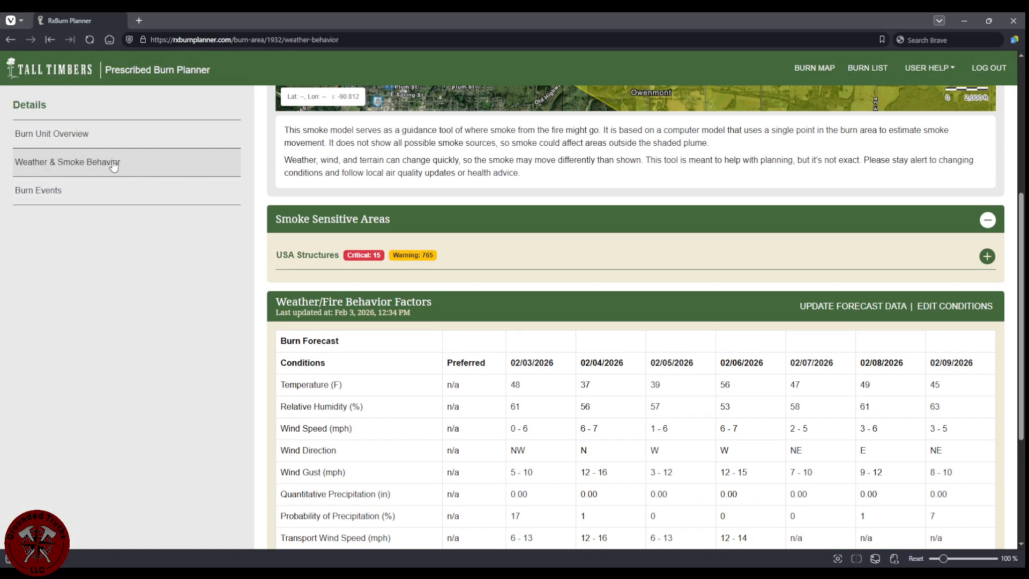
scroll(873, 268, "down", 2)
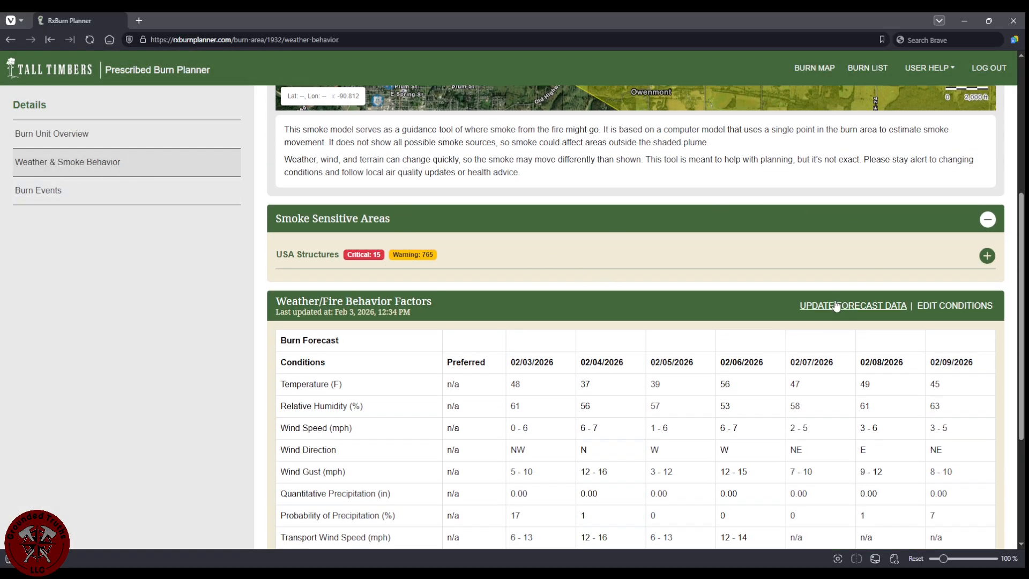
left_click(946, 199)
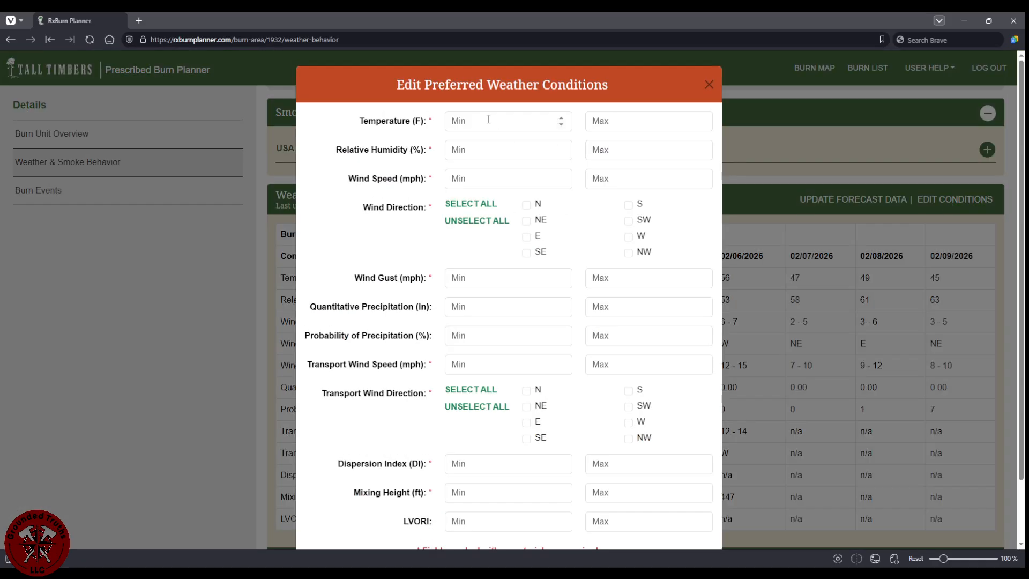
double_click(452, 82)
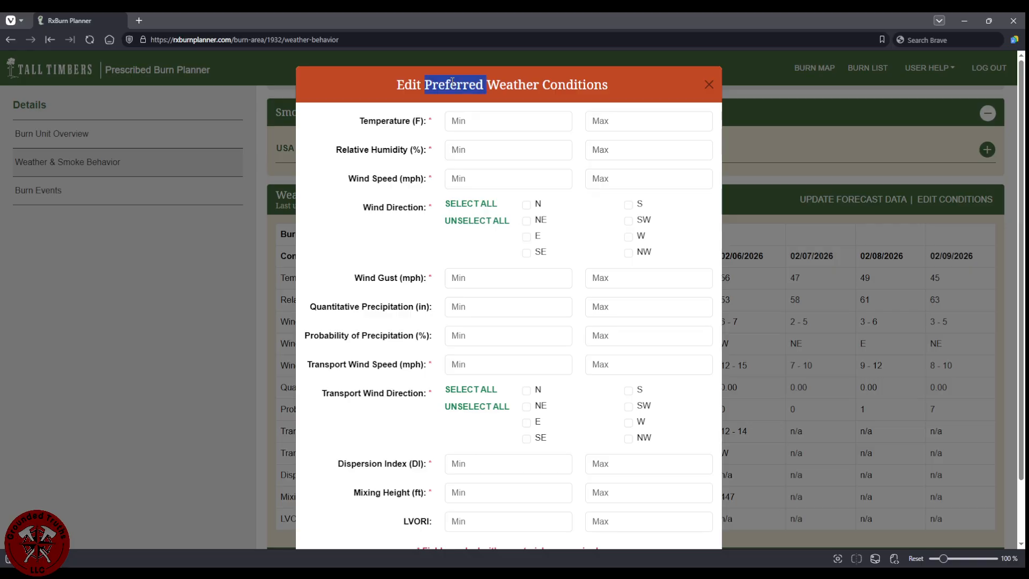
left_click(586, 92)
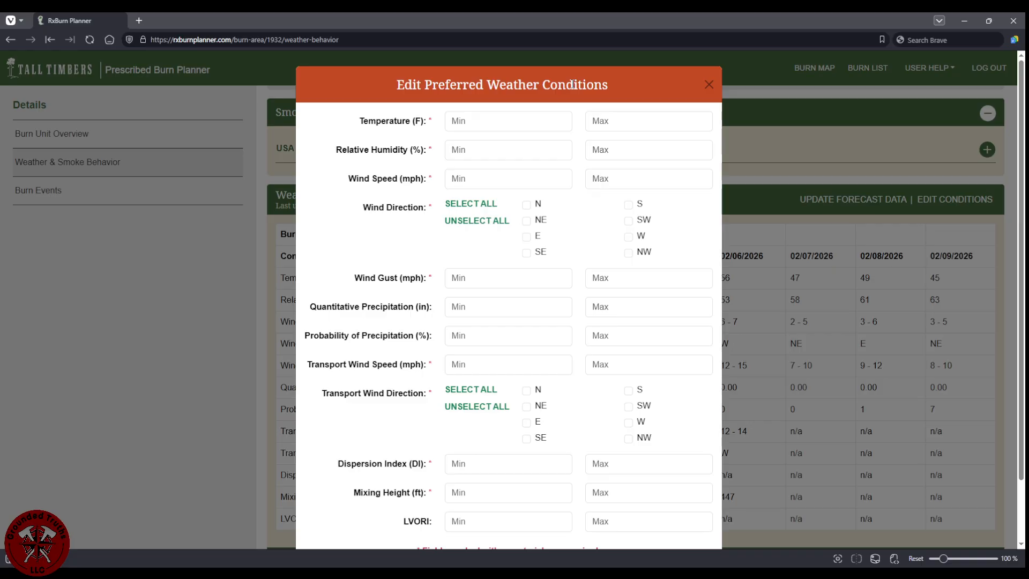
Set the preferred temperature range to 50–70 °F.
left_click(516, 127)
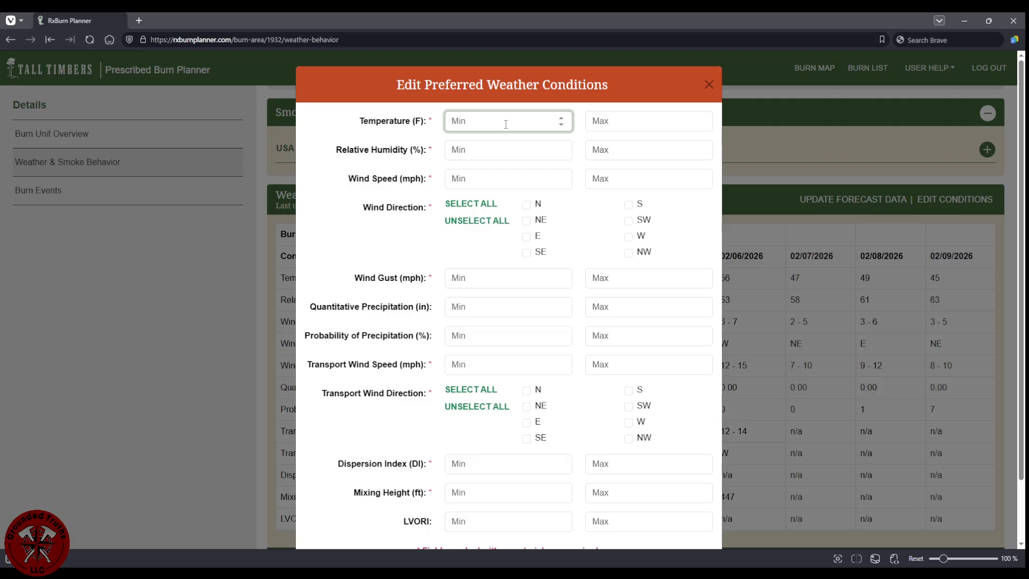
type("45")
left_click(621, 119)
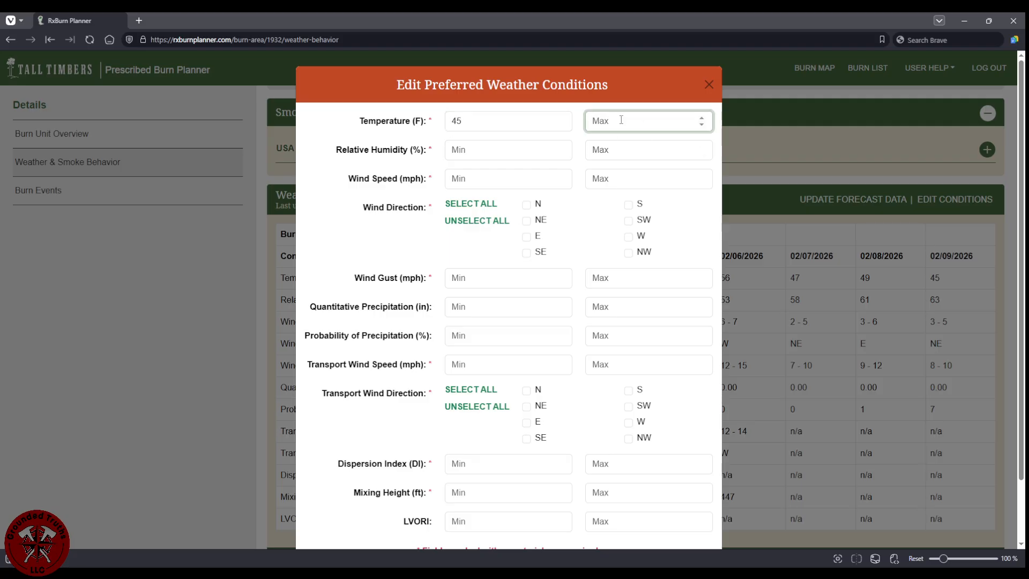
type("75")
left_click(500, 119)
key("BackSpace")
key("BackSpace")
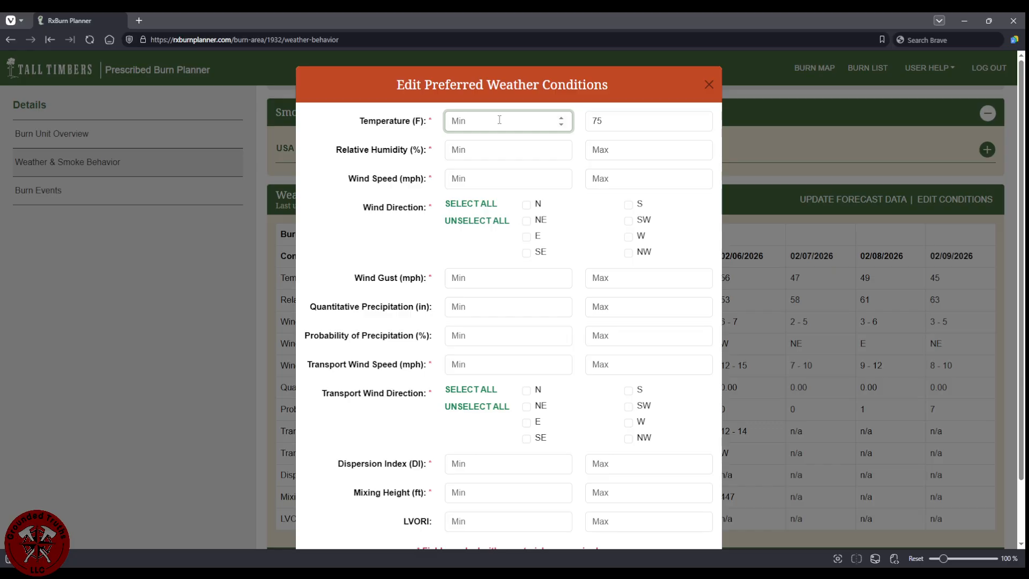
type("50")
left_click(613, 124)
key("BackSpace")
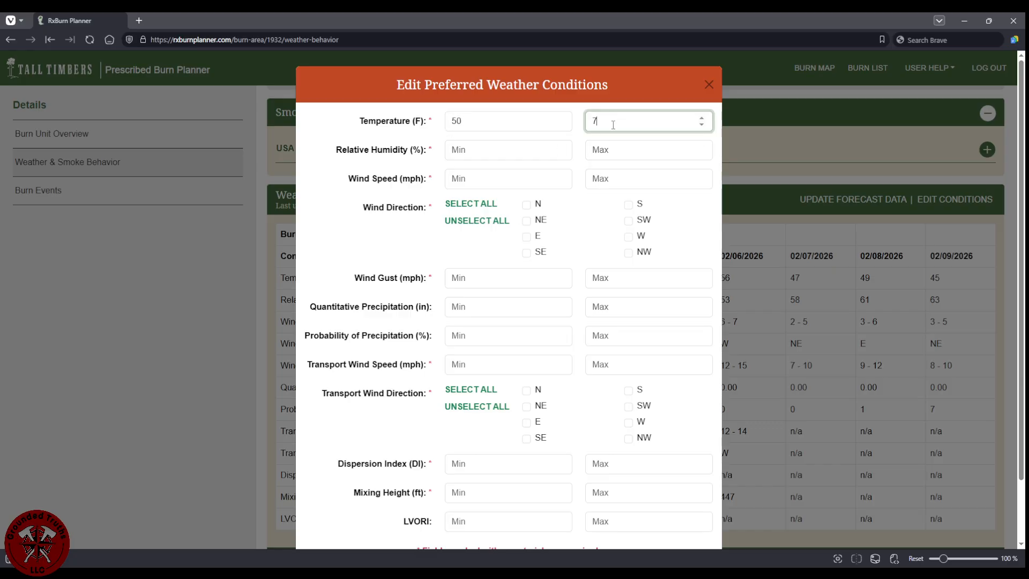
type("0")
Set relative humidity to 30–45 % and wind speed to 0–10 mph.
left_click(515, 150)
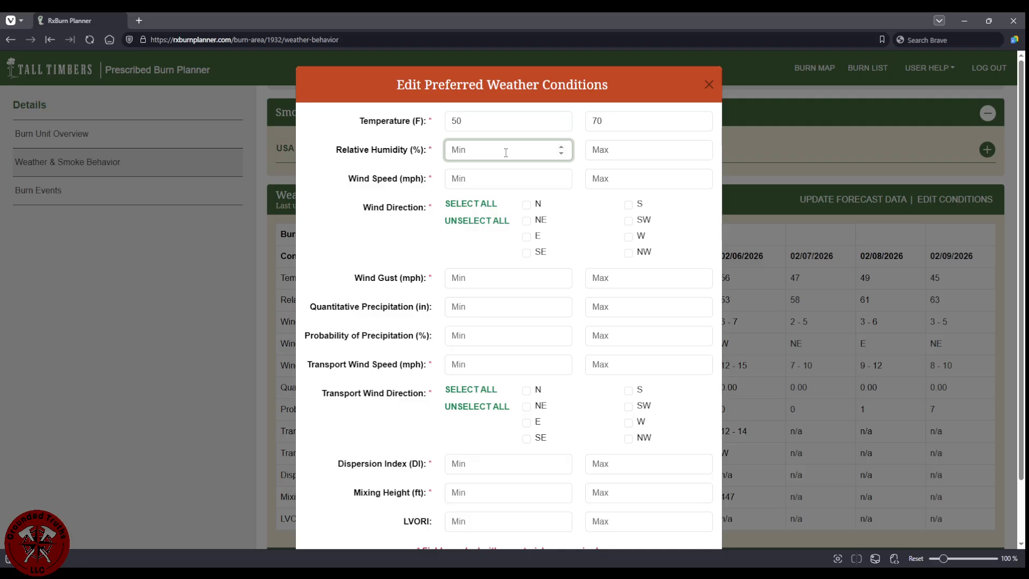
type("30")
left_click(631, 150)
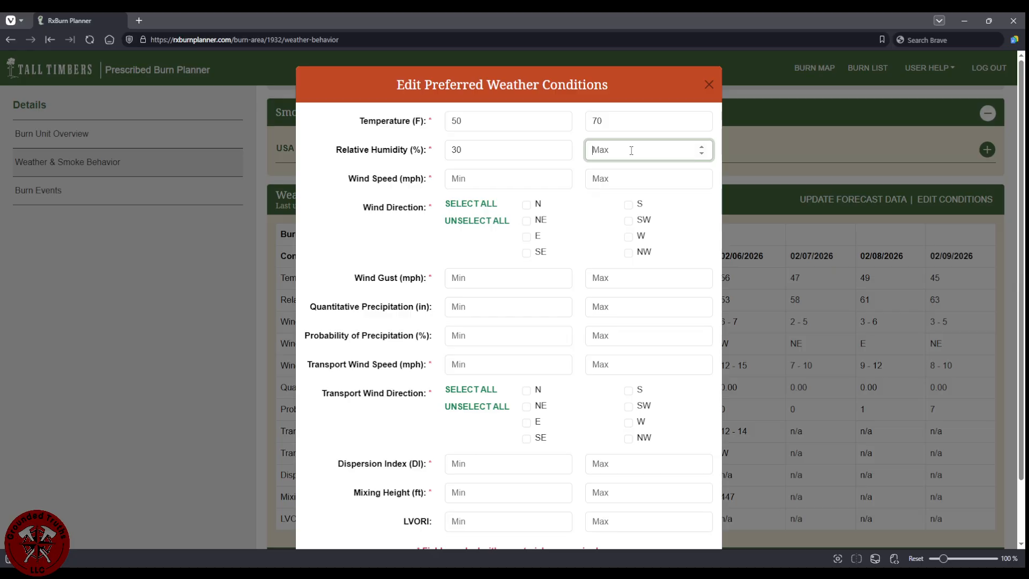
type("45")
left_click(514, 178)
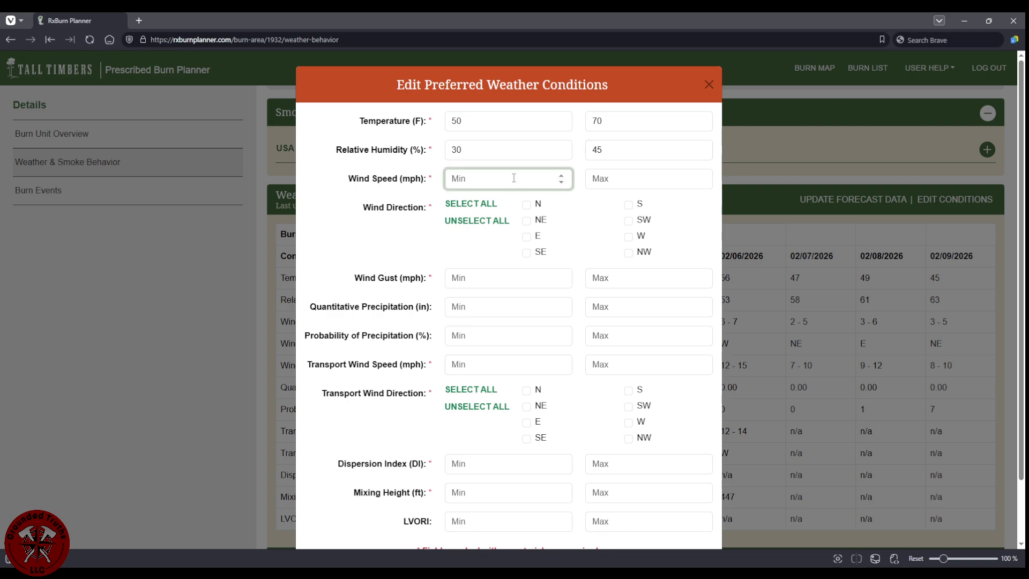
type("0")
left_click(669, 182)
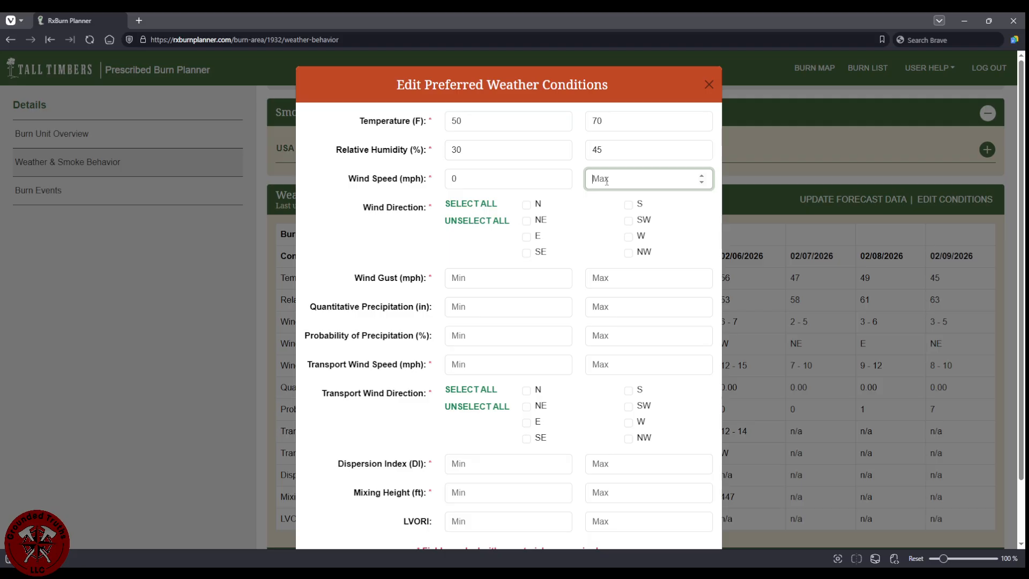
type("12")
key("BackSpace")
type("10")
left_click(526, 253)
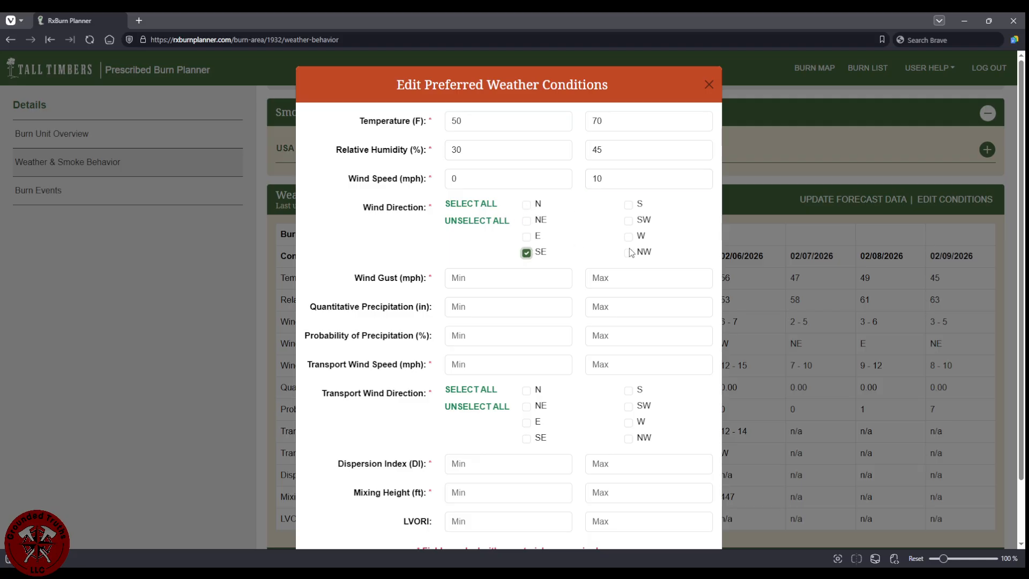
left_click(629, 221)
left_click(629, 205)
left_click(629, 237)
left_click(629, 253)
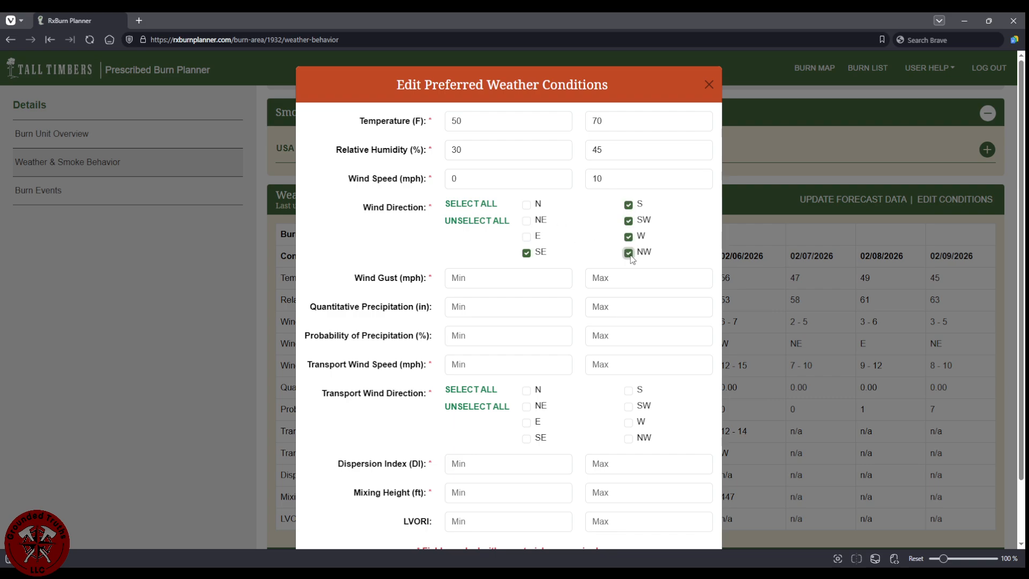
left_click(526, 220)
left_click(527, 205)
left_click(527, 237)
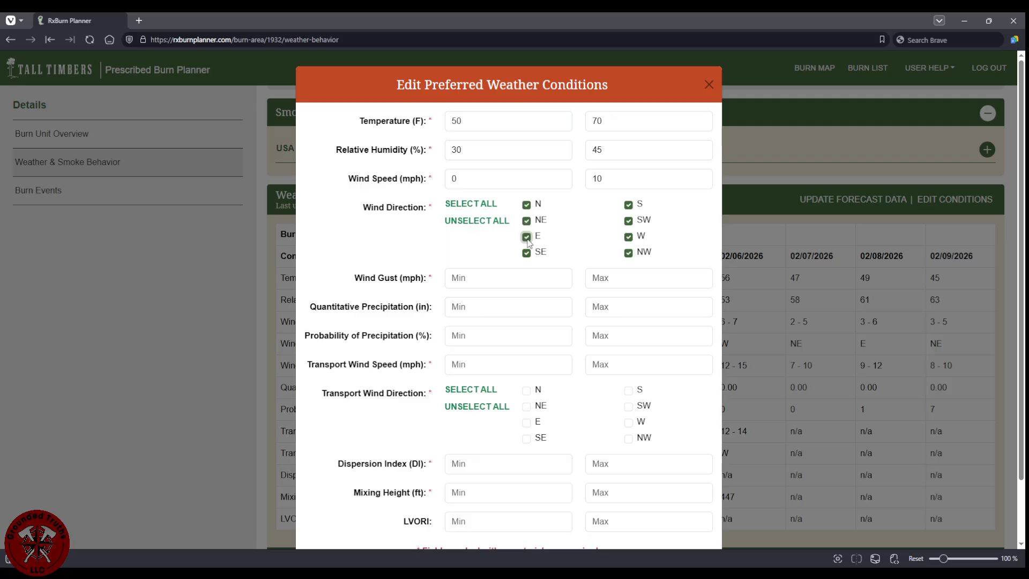
left_click(526, 237)
left_click(527, 221)
scroll(503, 284, "down", 2)
left_click(500, 227)
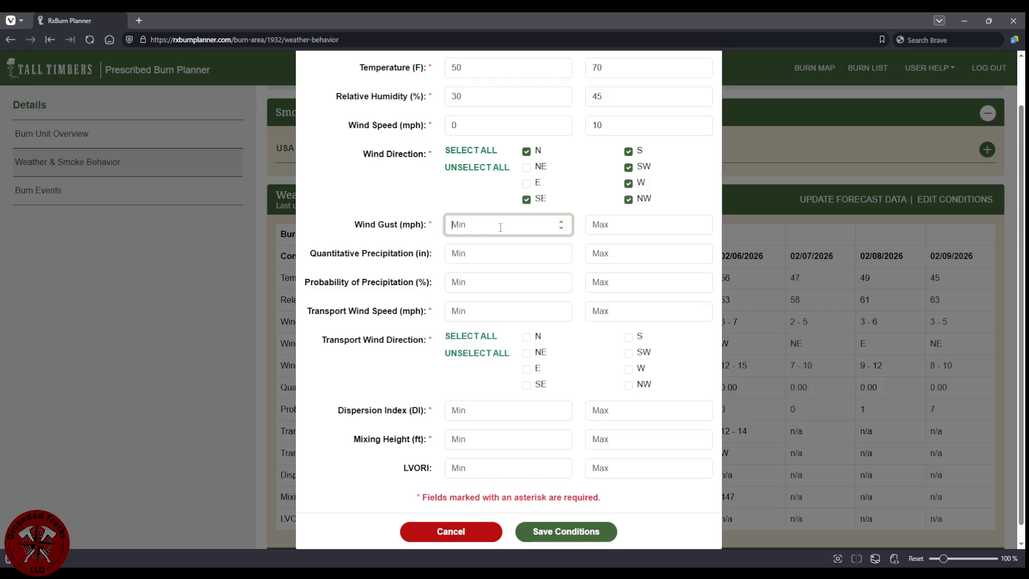
type("0")
key("Tab")
type("12")
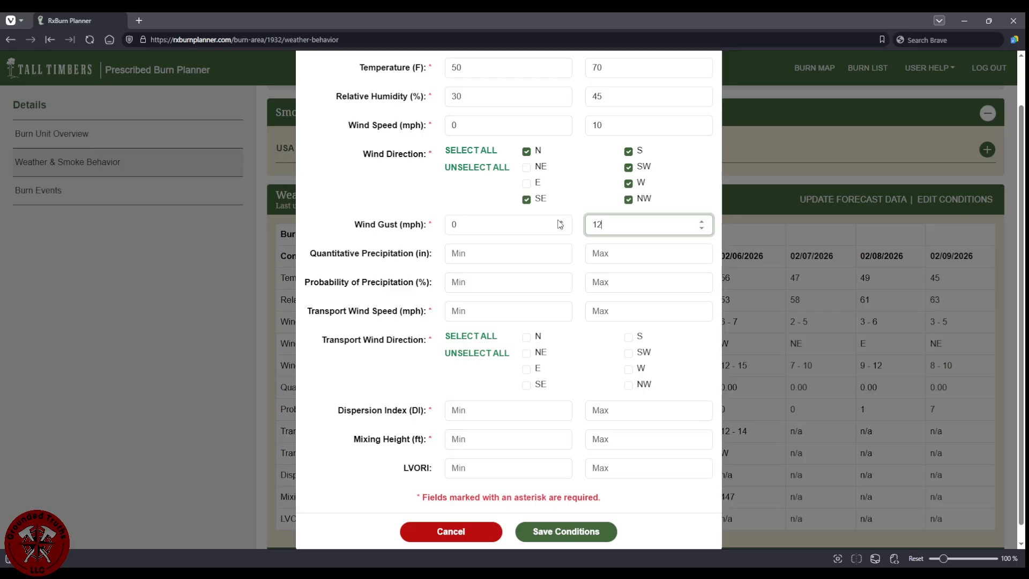
key("Tab")
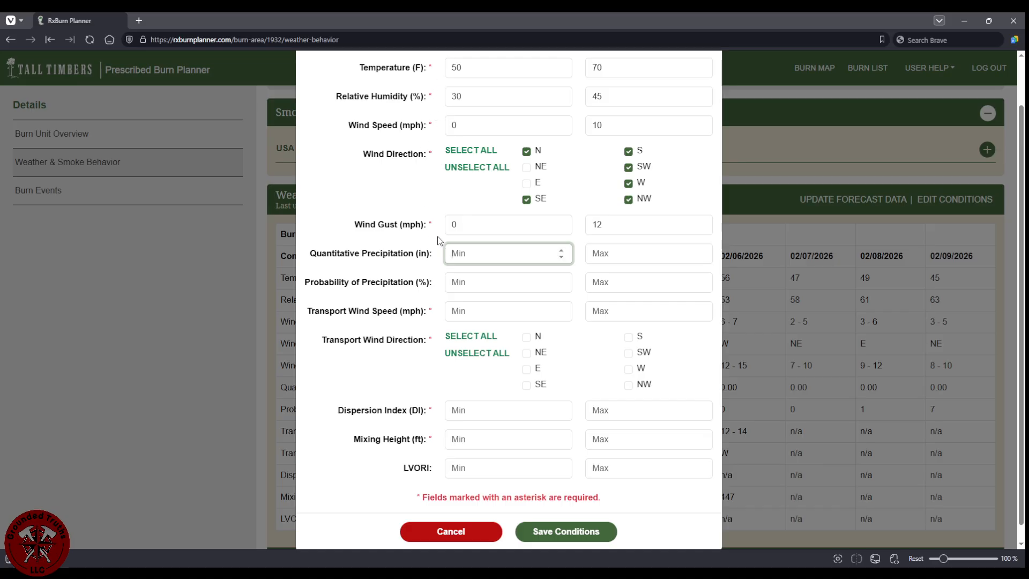
scroll(464, 268, "down", 1)
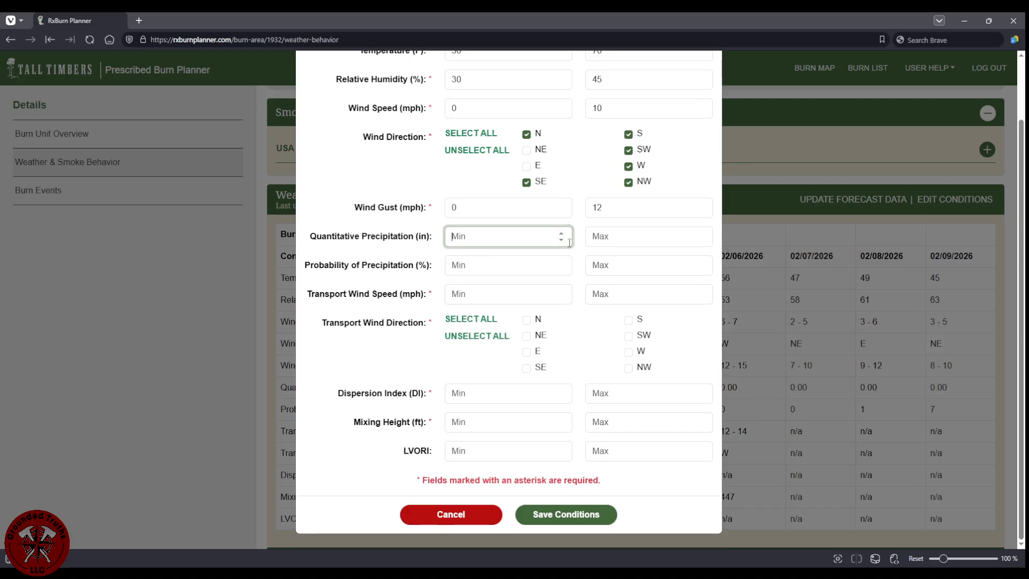
left_click(506, 293)
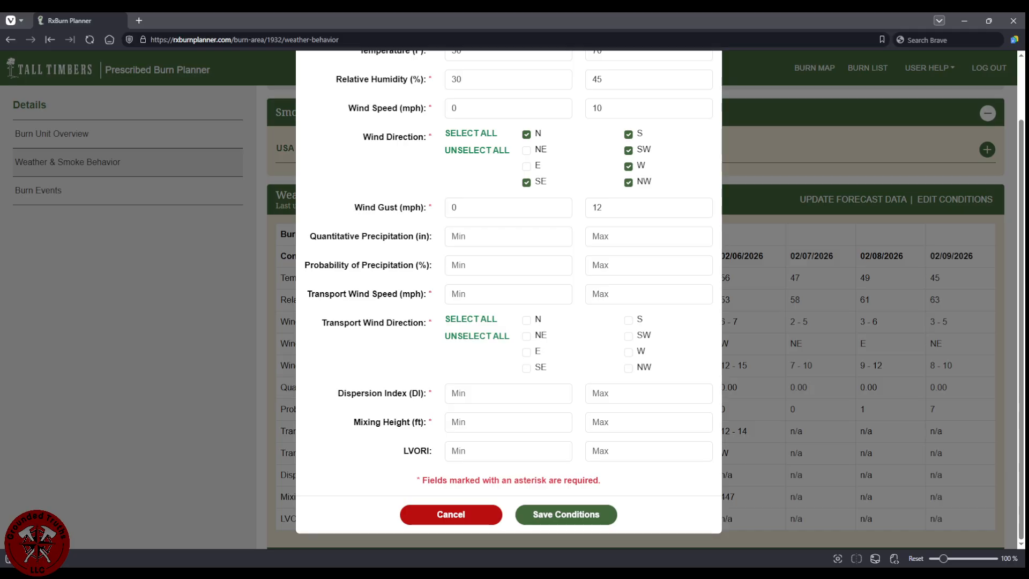
key("alt+Tab")
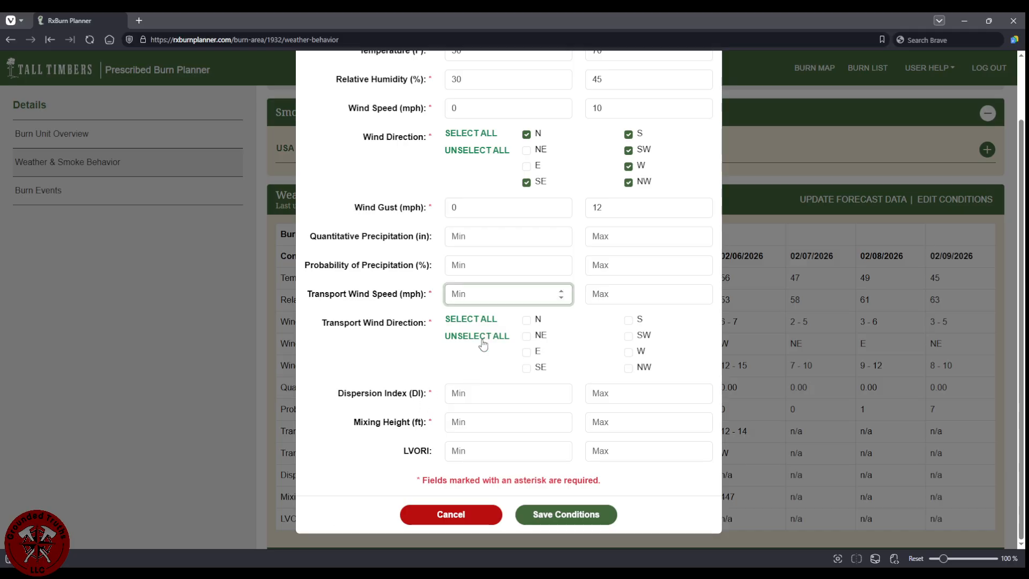
scroll(480, 353, "up", 1)
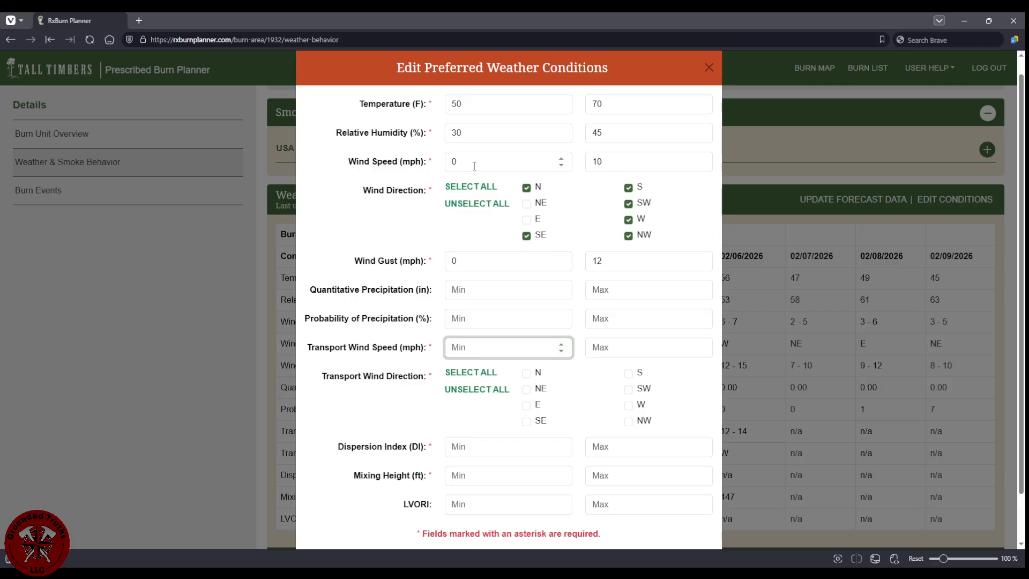
Change the preferred minimum wind speed from 0 to 4 mph.
left_click(473, 165)
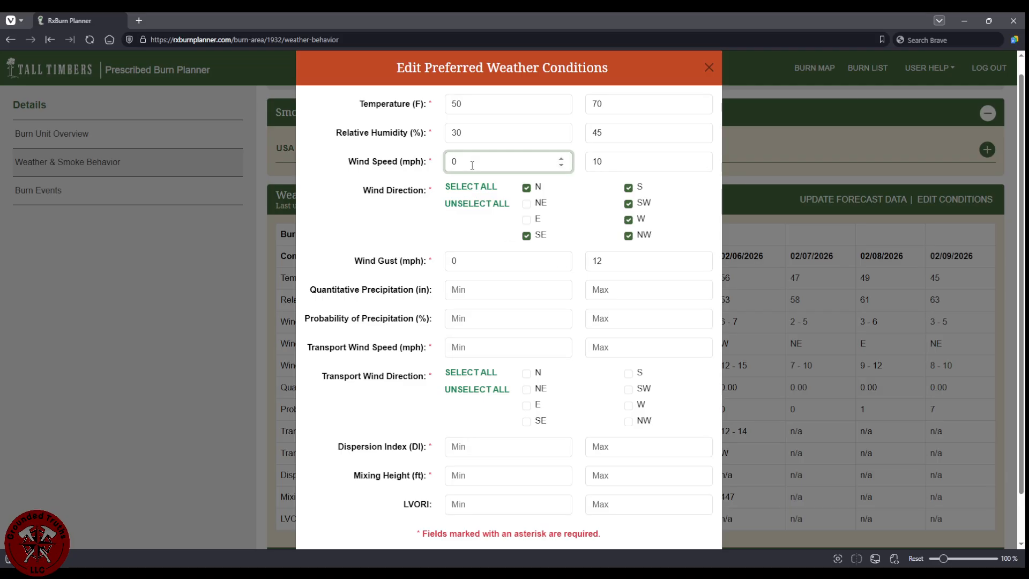
key("BackSpace")
type("4")
scroll(472, 212, "down", 1)
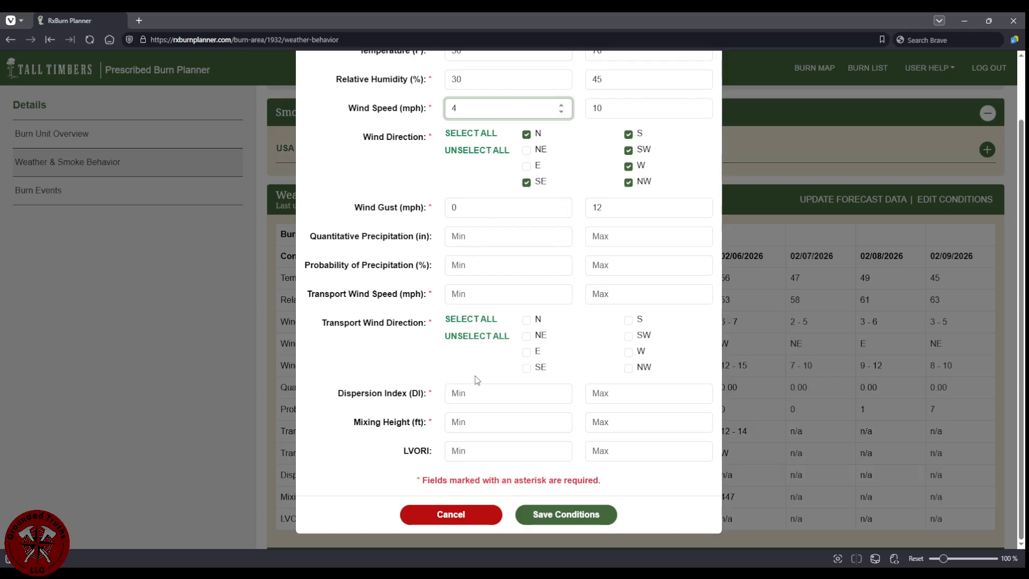
Set the transport wind speed range to 6–14 mph.
left_click(459, 296)
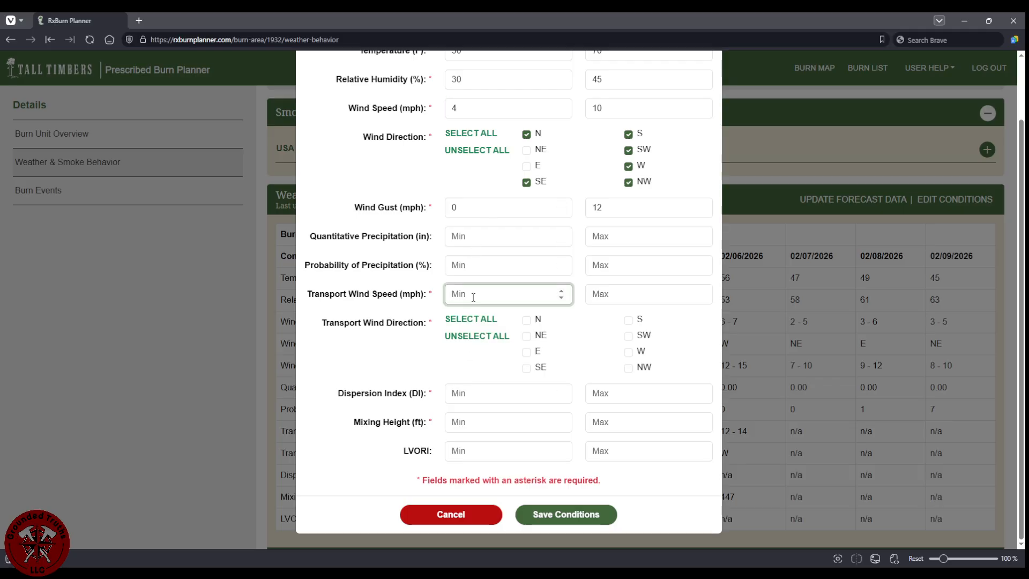
type("6")
left_click(614, 294)
type("14")
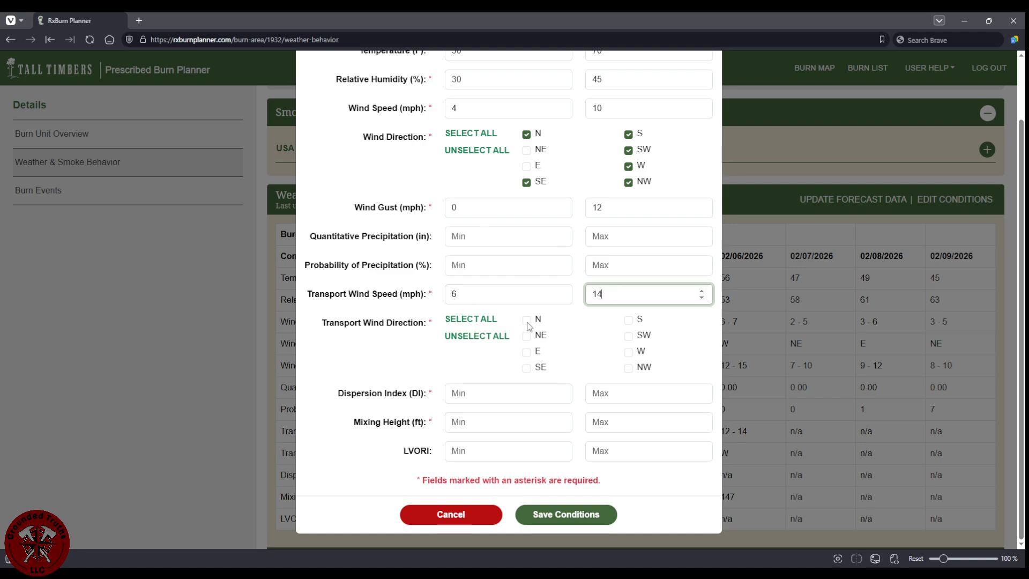
scroll(524, 304, "up", 1)
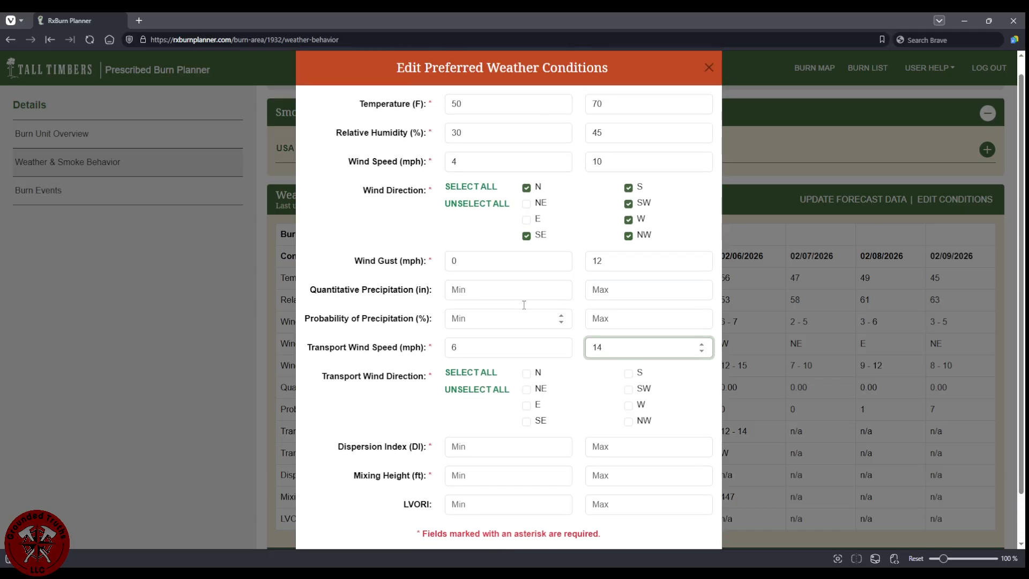
scroll(524, 304, "down", 1)
Tick transport winds N, S, SW, W and NW with SE unticked, and untick SE under Wind Direction.
left_click(526, 320)
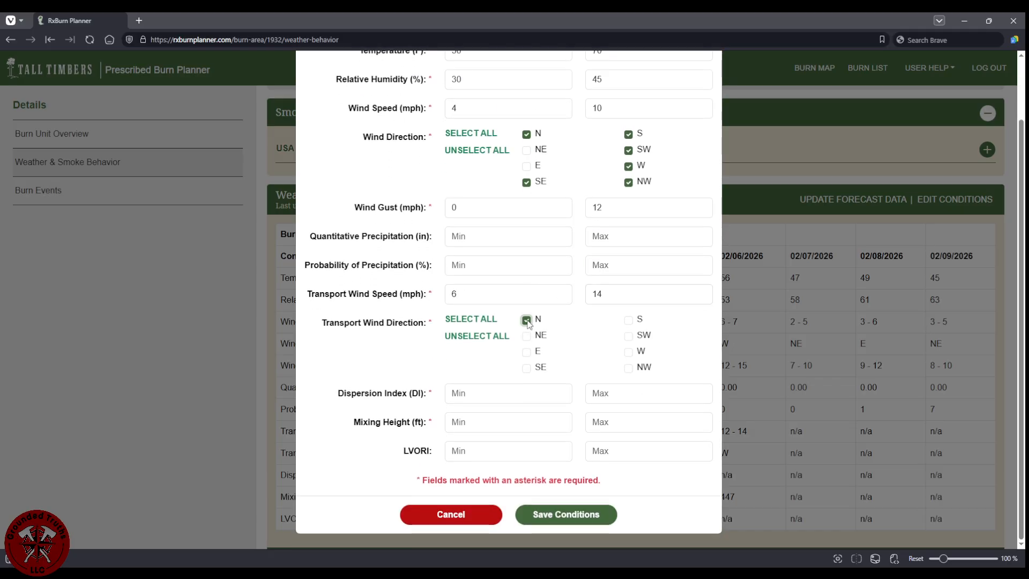
left_click(526, 368)
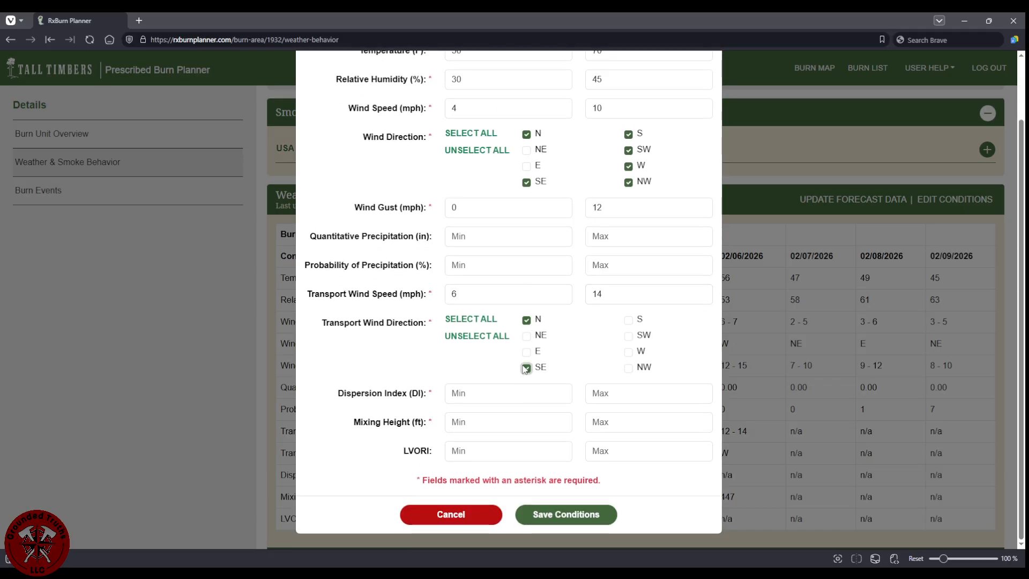
left_click(629, 370)
left_click(629, 353)
left_click(628, 336)
left_click(628, 321)
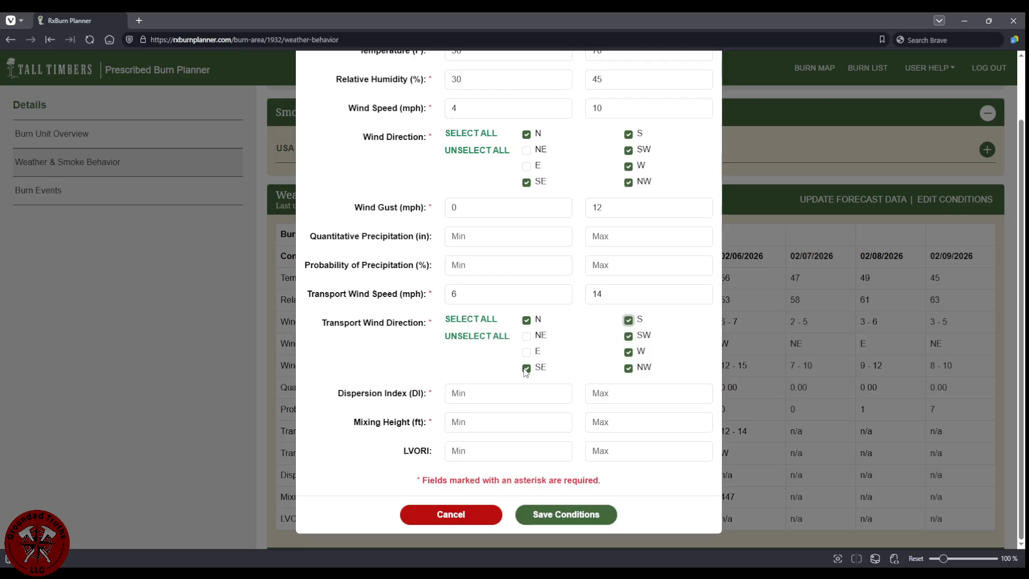
left_click(526, 369)
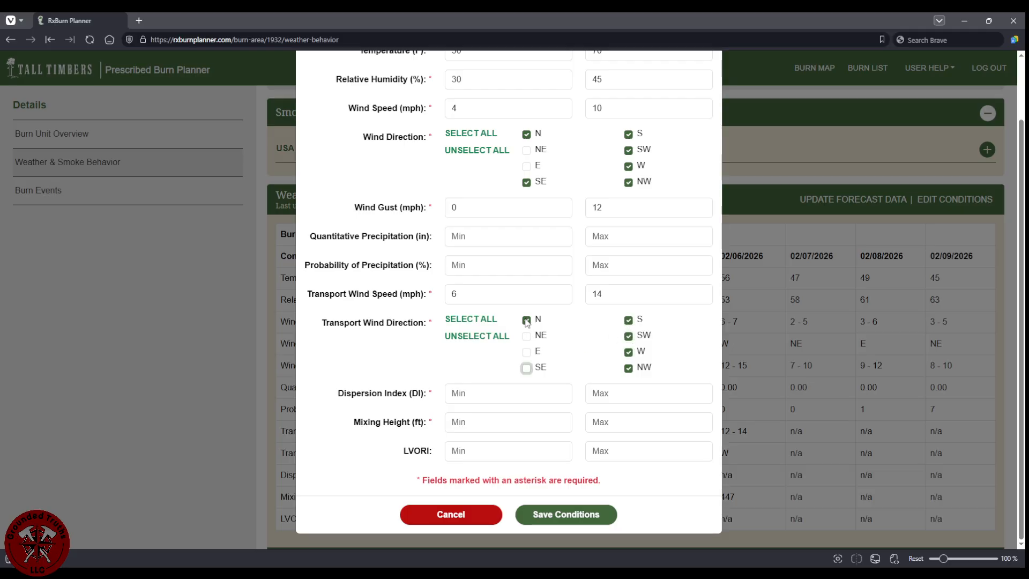
left_click(526, 183)
left_click(469, 394)
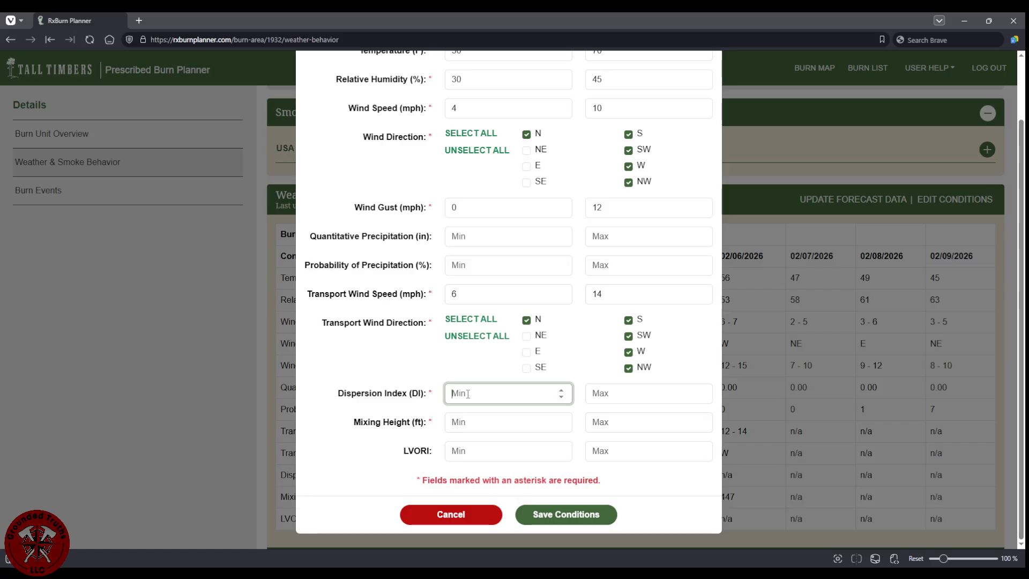
Set the preferred dispersion index range to 40–65.
type("40")
left_click(621, 394)
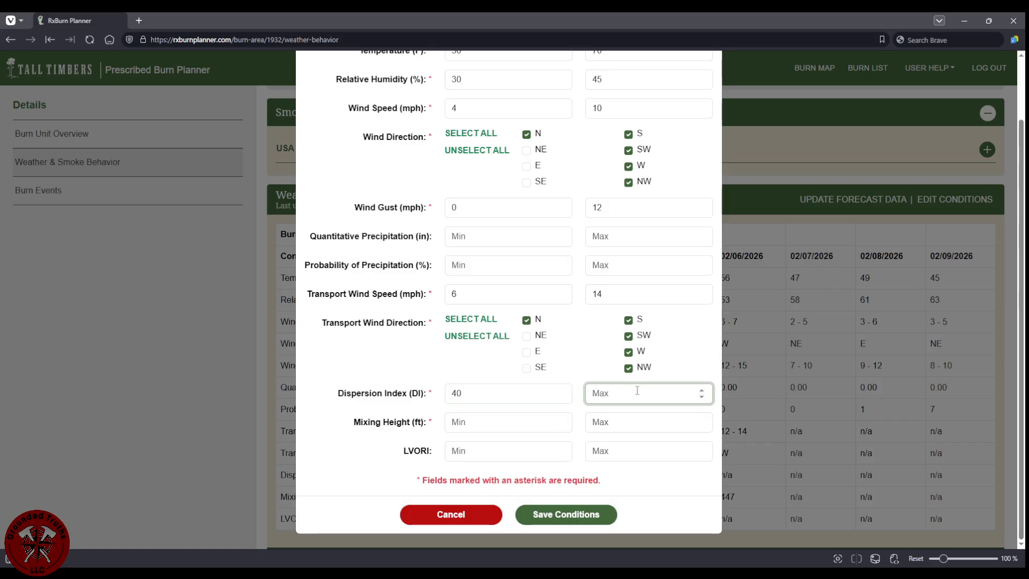
type("7")
key("BackSpace")
type("65")
Set the preferred mixing height range to 1500–5500 ft.
left_click(475, 422)
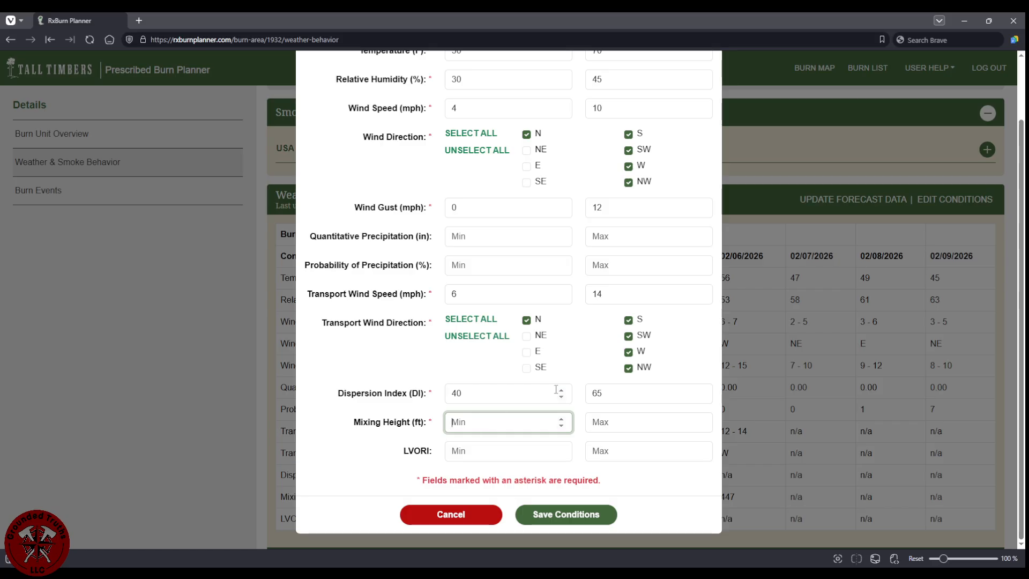
type("1500")
left_click(626, 423)
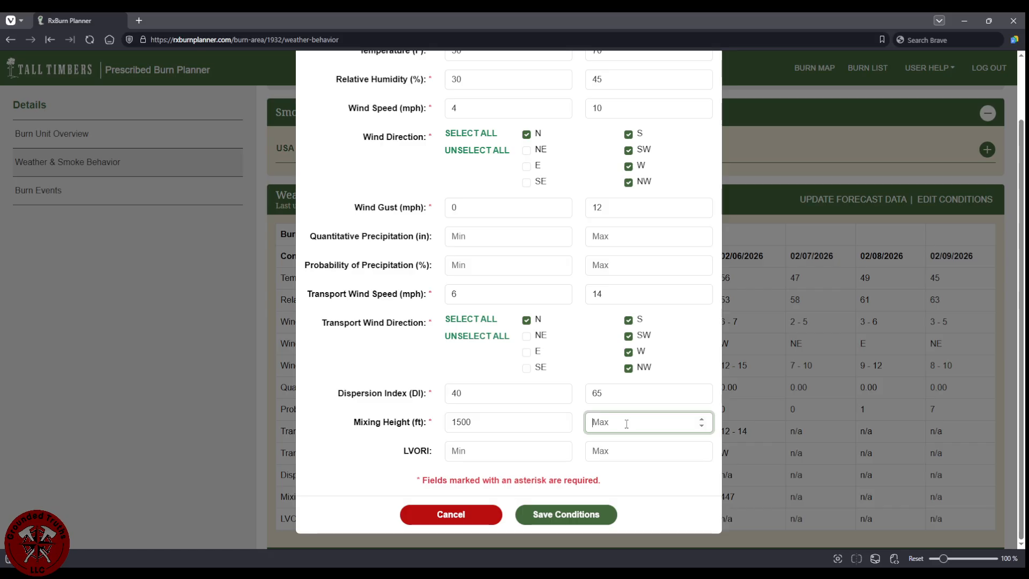
type("5500")
key("Tab")
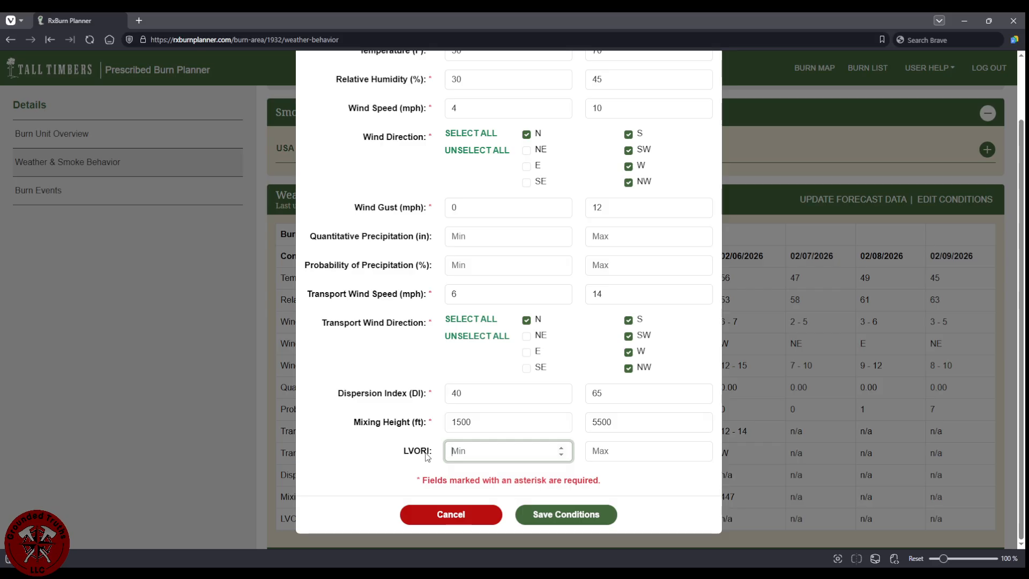
Save the preferred conditions so the 7-day forecast table is rescored against them.
left_click(552, 516)
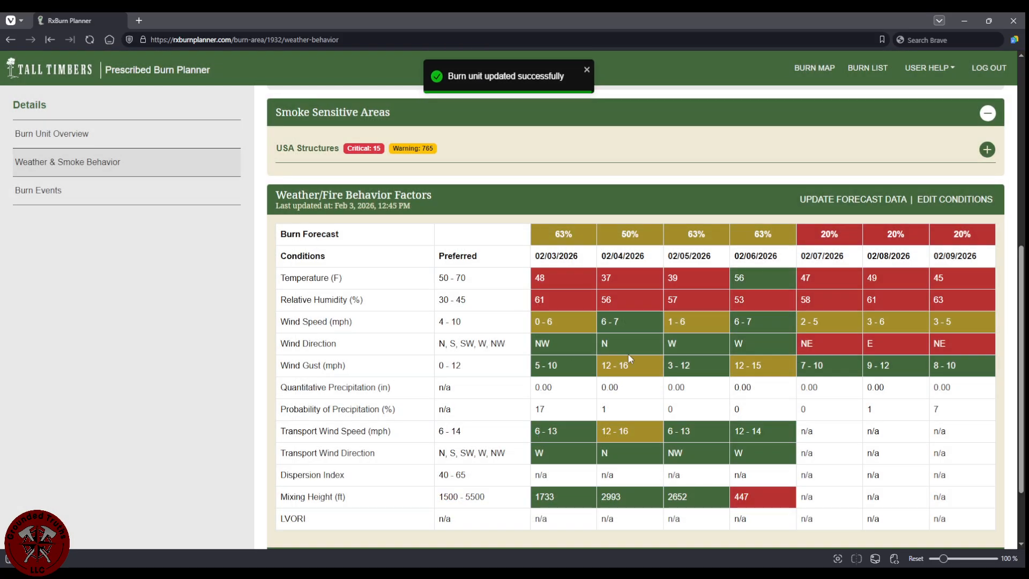
mouse_move(642, 233)
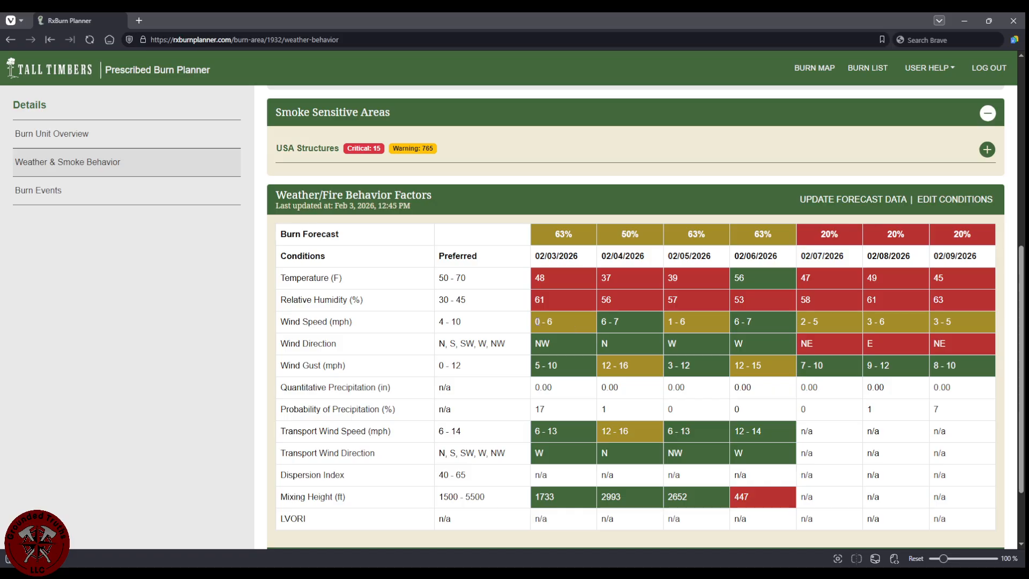
left_click(539, 322)
scroll(658, 344, "down", 1)
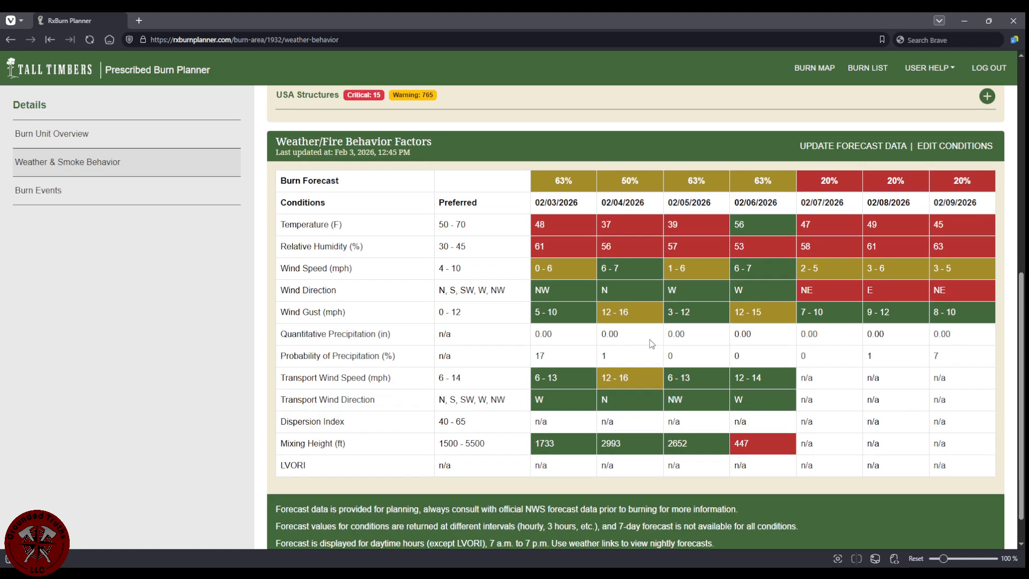
scroll(643, 338, "down", 1)
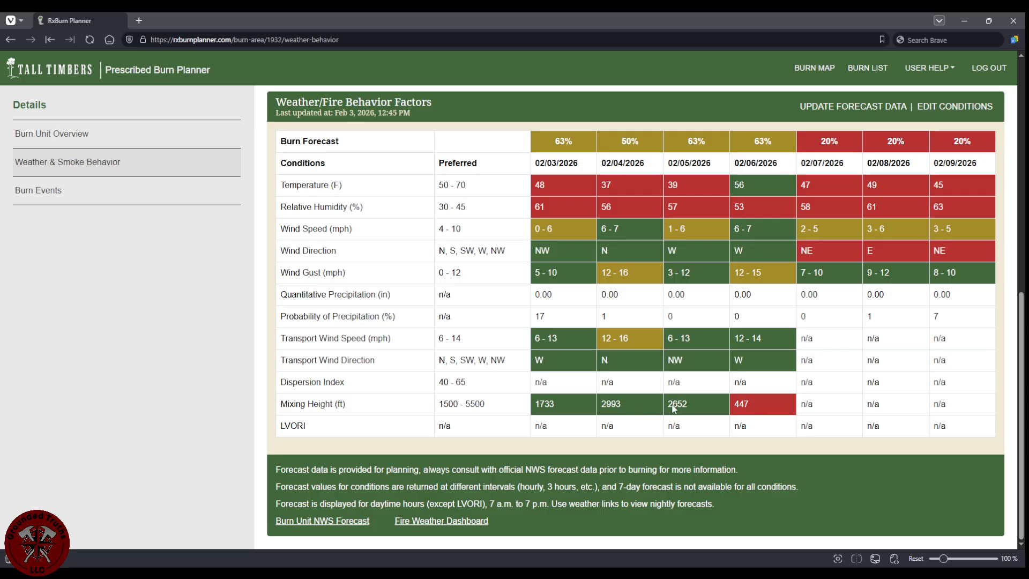
scroll(750, 260, "up", 1)
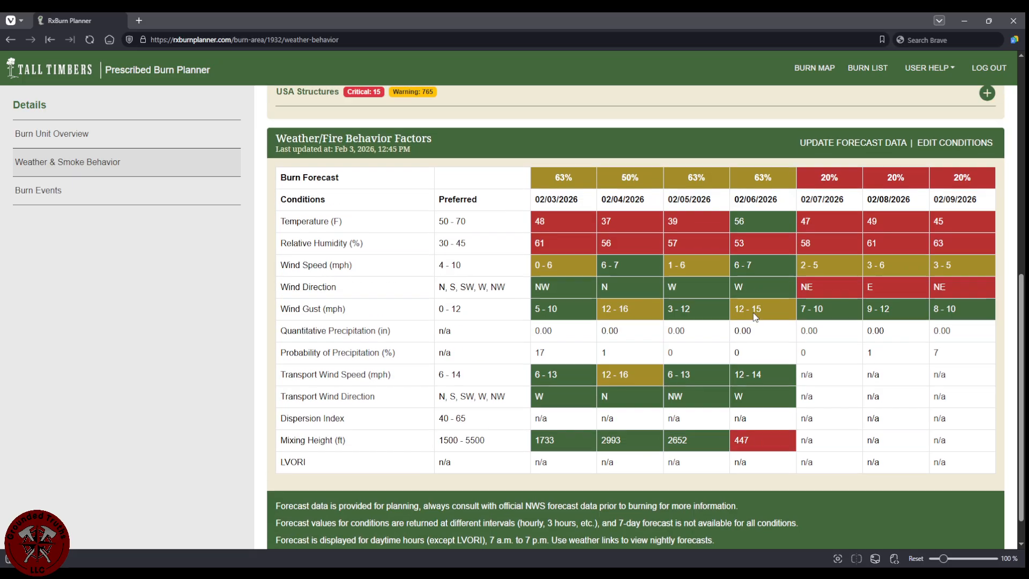
scroll(744, 324, "down", 1)
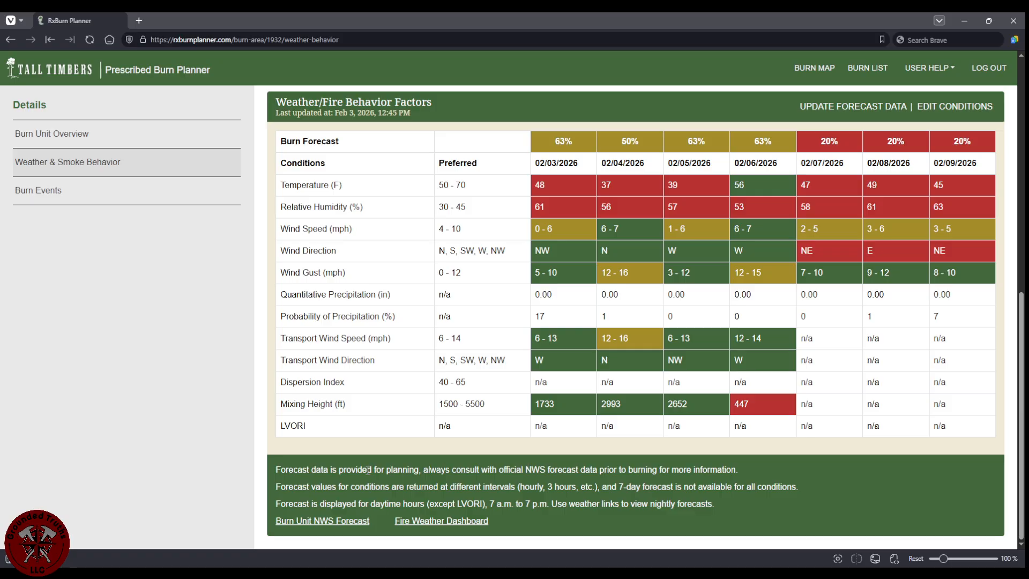
left_click_drag(424, 470, 739, 471)
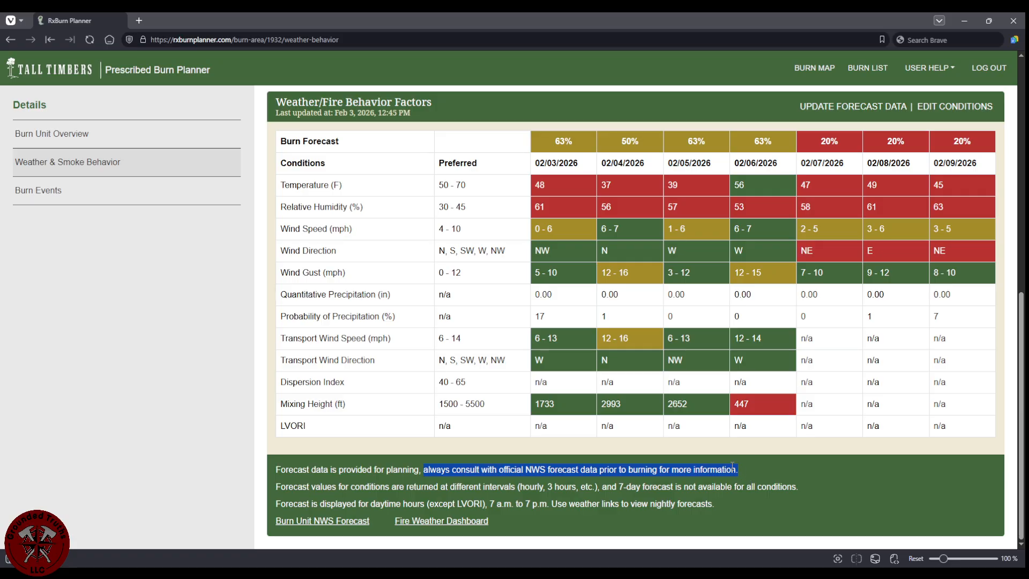
left_click(731, 468)
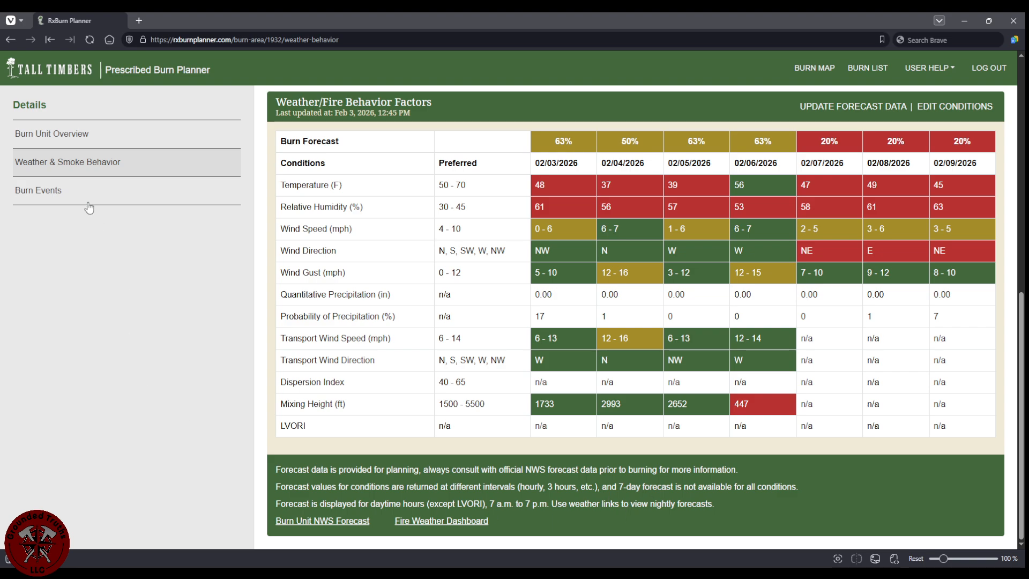
scroll(724, 249, "up", 2)
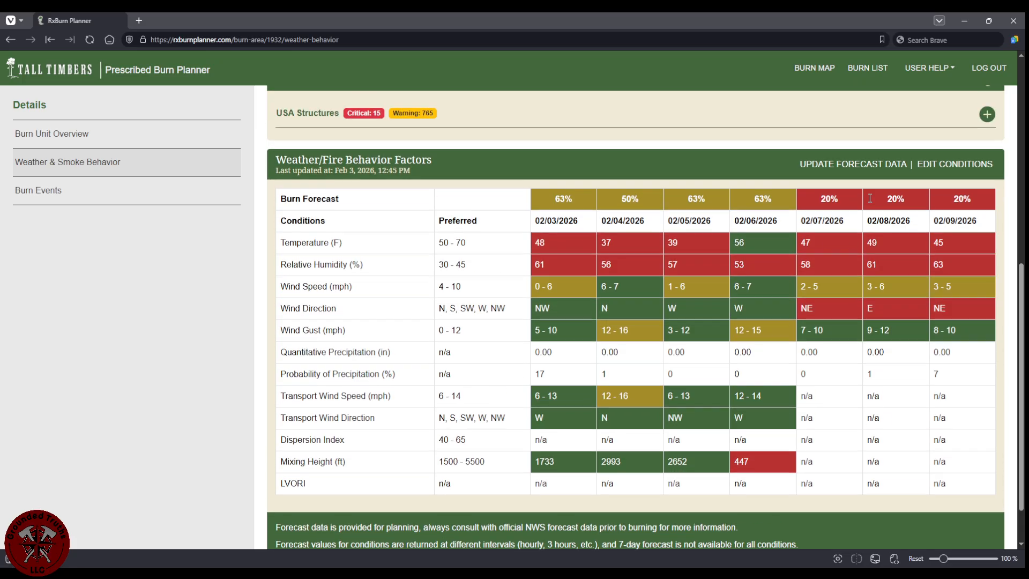
Edit the preferred conditions to a 45–75 °F temperature range.
left_click(950, 213)
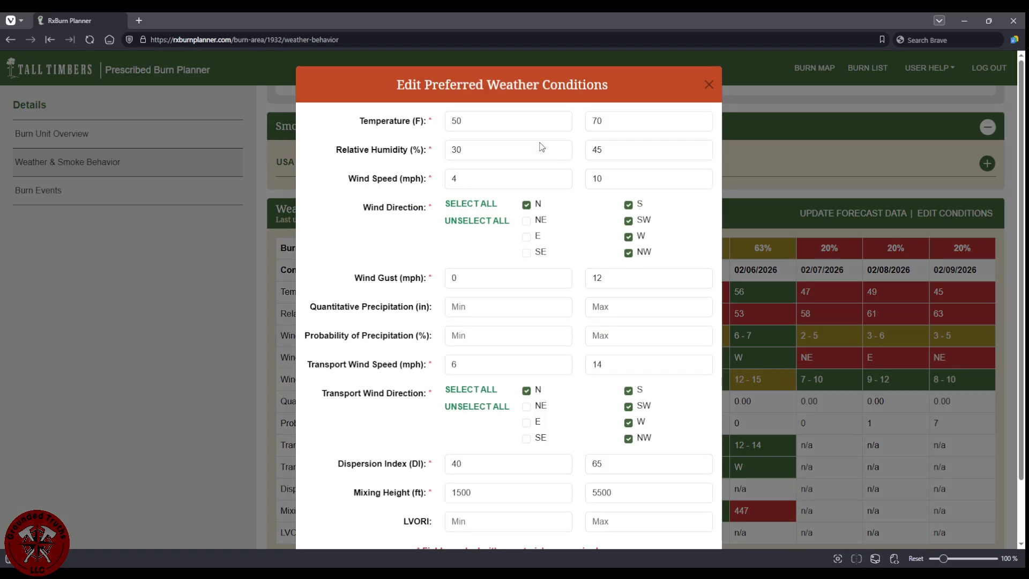
left_click(482, 123)
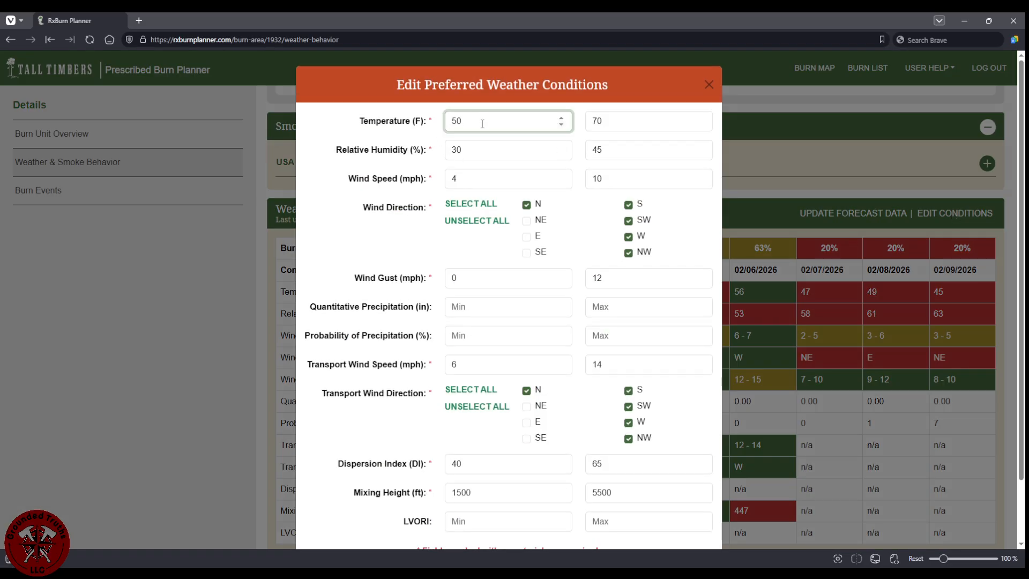
key("BackSpace")
key("BackSpace")
type("45")
left_click(611, 117)
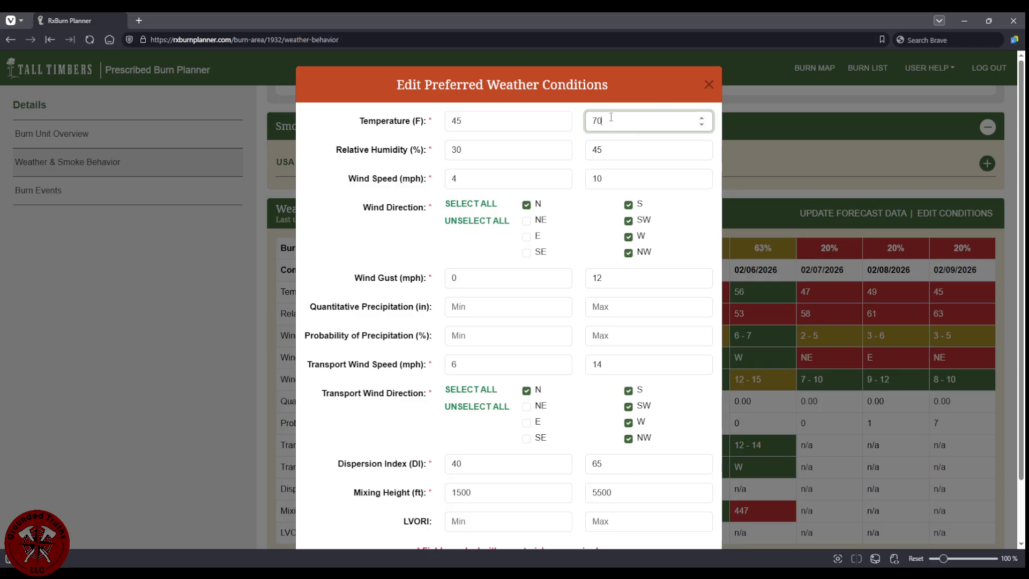
key("BackSpace")
type("5")
Set the minimum preferred wind speed to 4 mph and save the conditions.
scroll(485, 175, "down", 1)
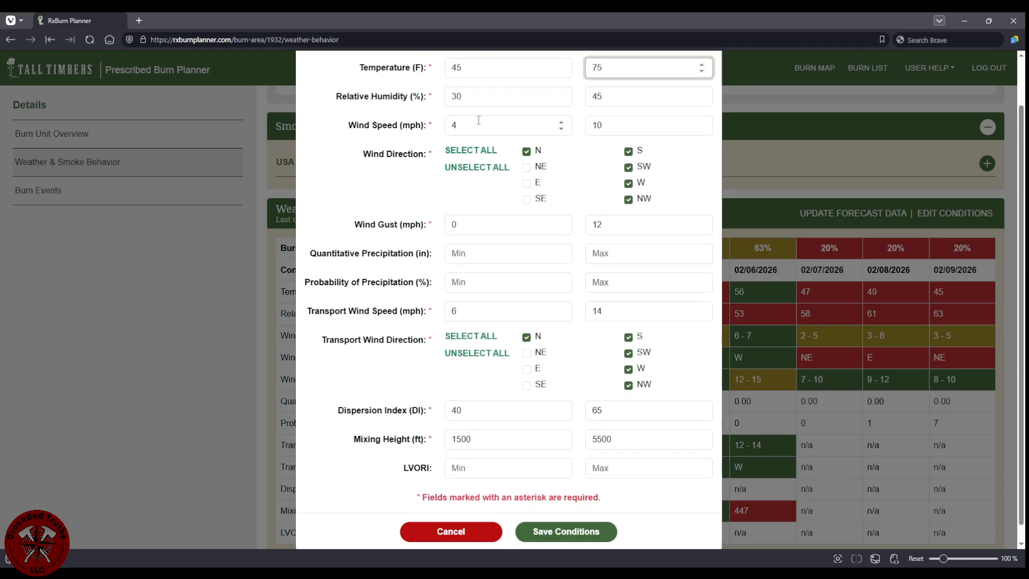
left_click(486, 122)
key("BackSpace")
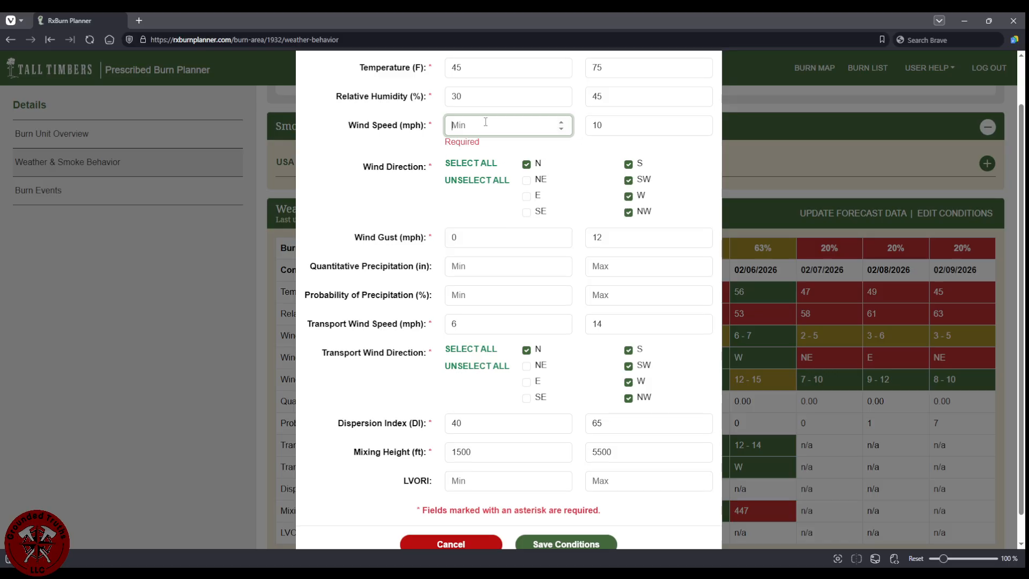
type("4")
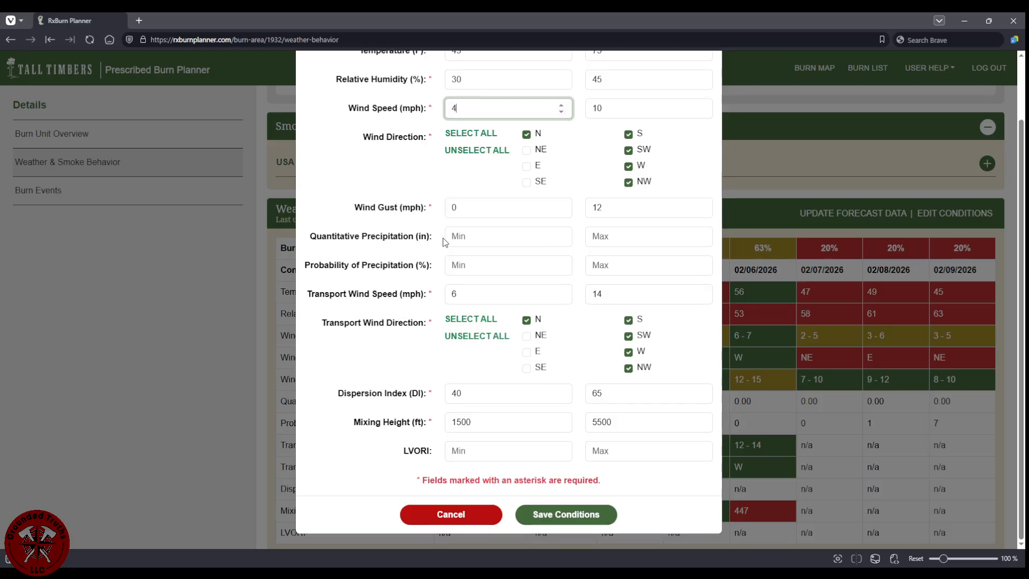
left_click(565, 516)
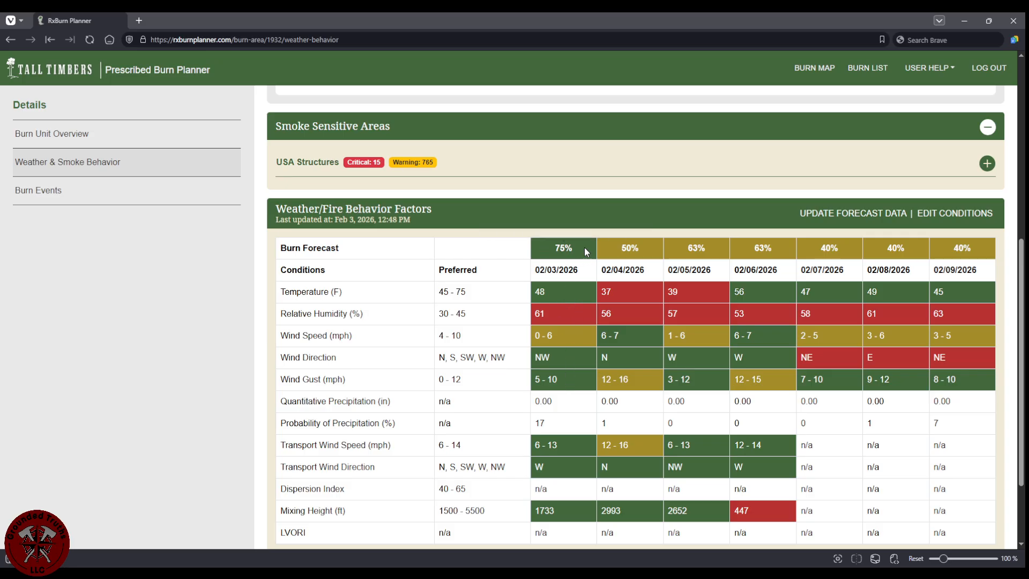
mouse_move(560, 250)
scroll(818, 375, "down", 2)
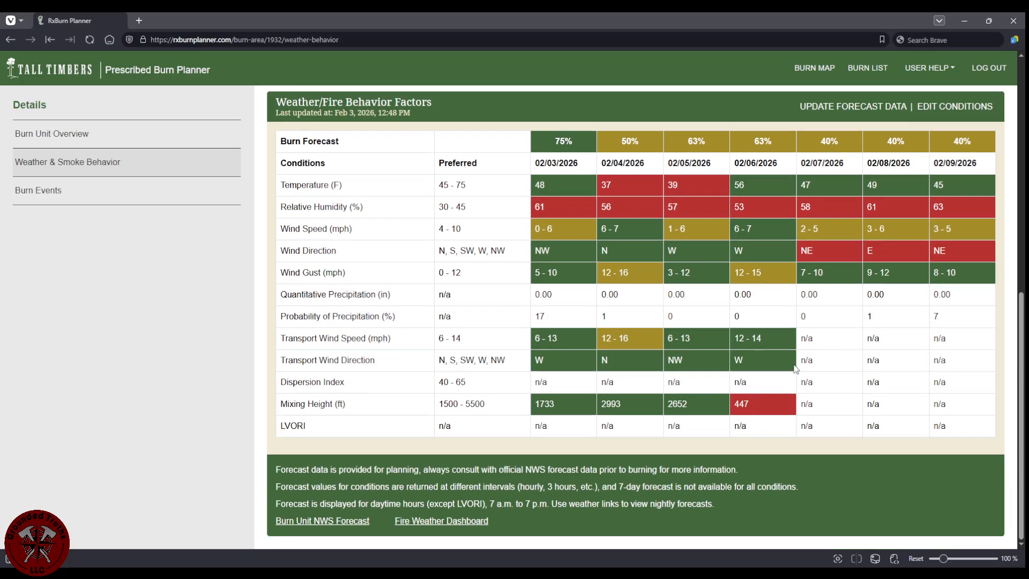
scroll(788, 375, "up", 8)
scroll(801, 416, "down", 5)
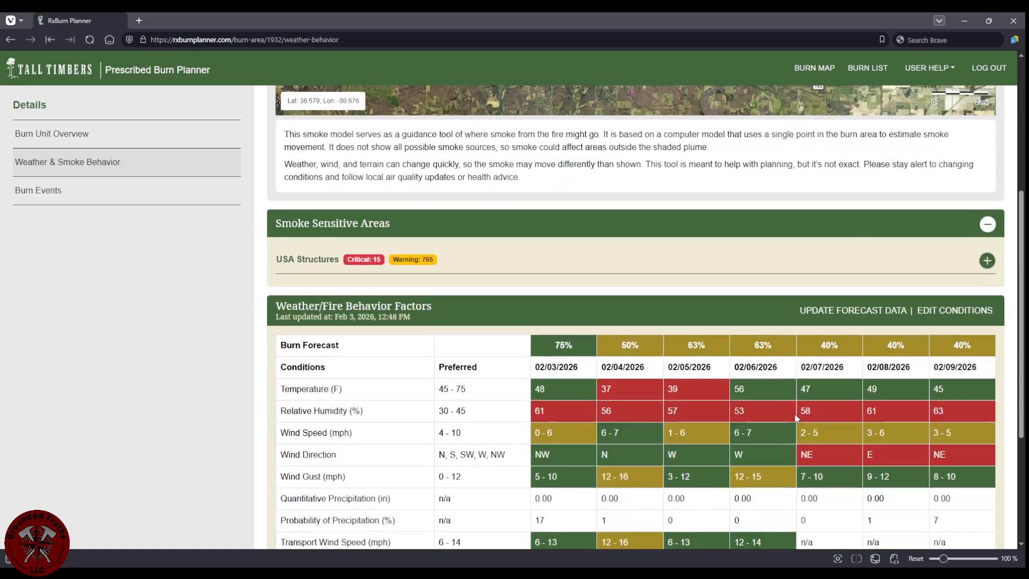
scroll(744, 362, "down", 4)
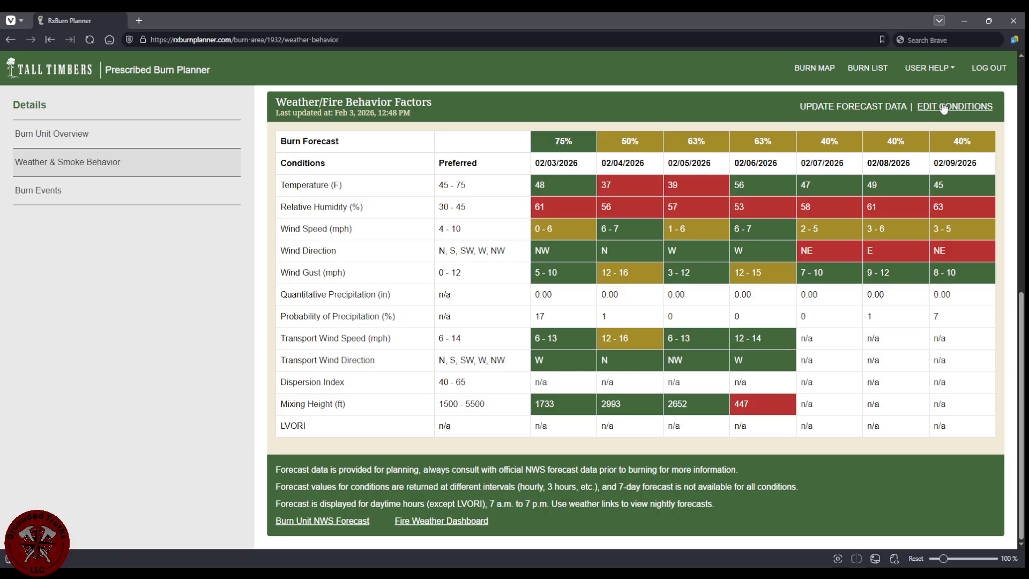
scroll(726, 345, "up", 5)
scroll(726, 345, "up", 4)
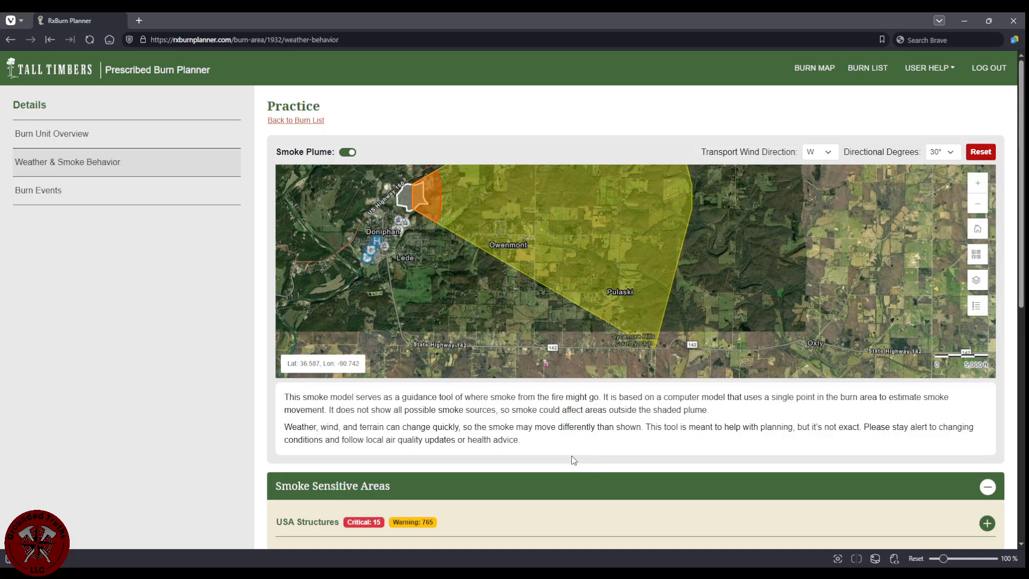
left_click_drag(557, 280, 580, 324)
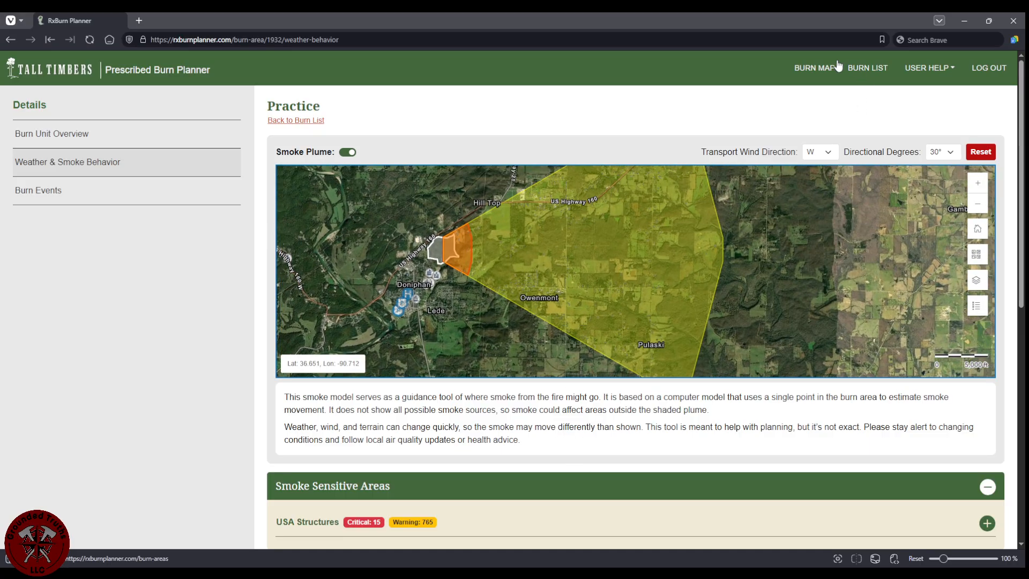
Open the management page of the Practice burn unit from the burn list.
left_click(868, 75)
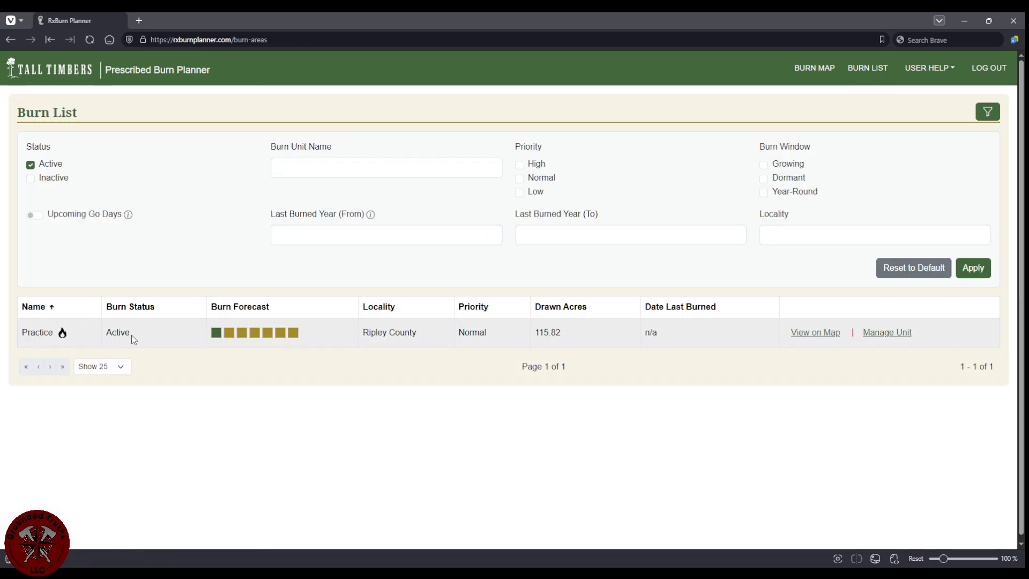
mouse_move(279, 336)
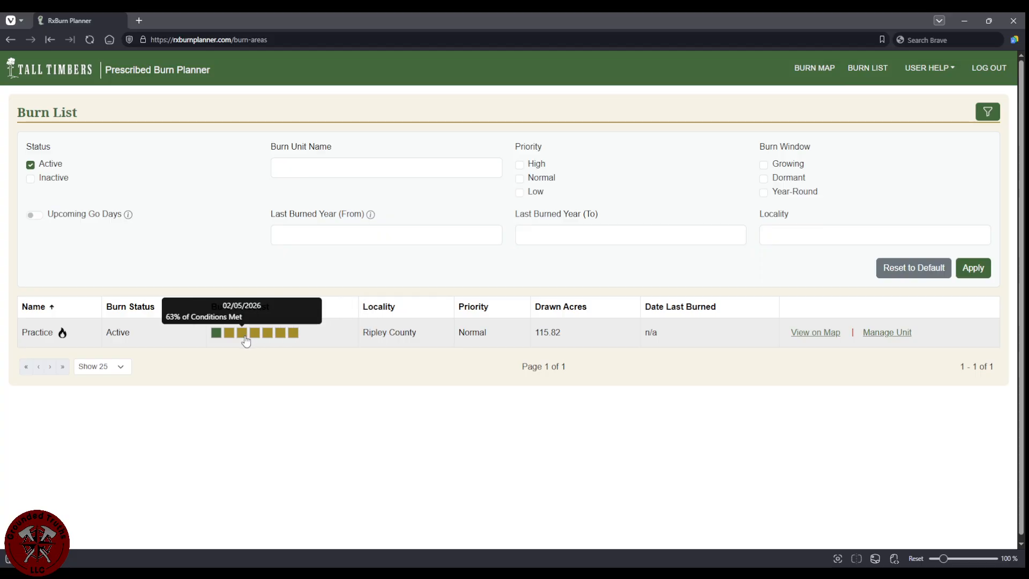
mouse_move(226, 343)
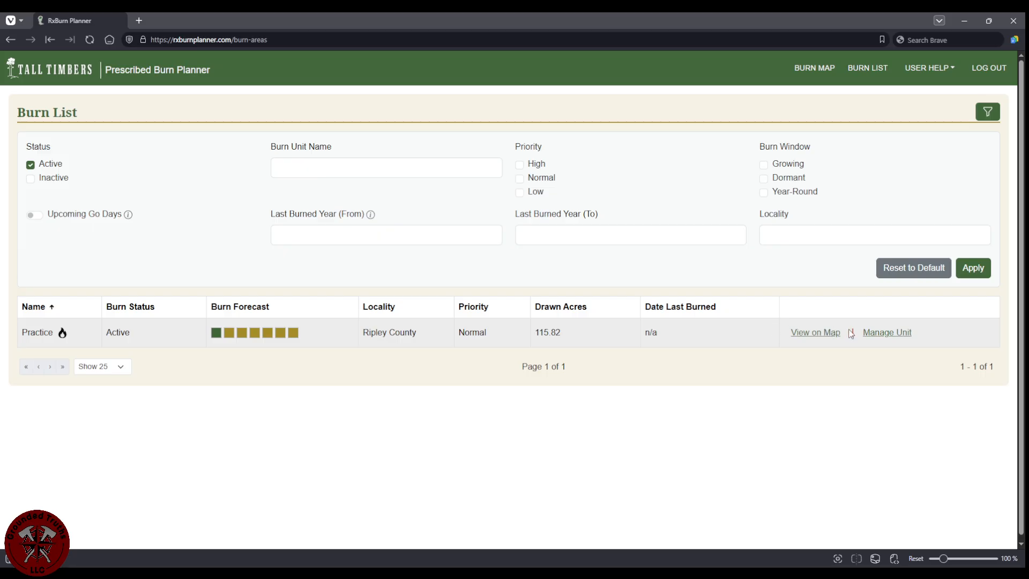
left_click(886, 335)
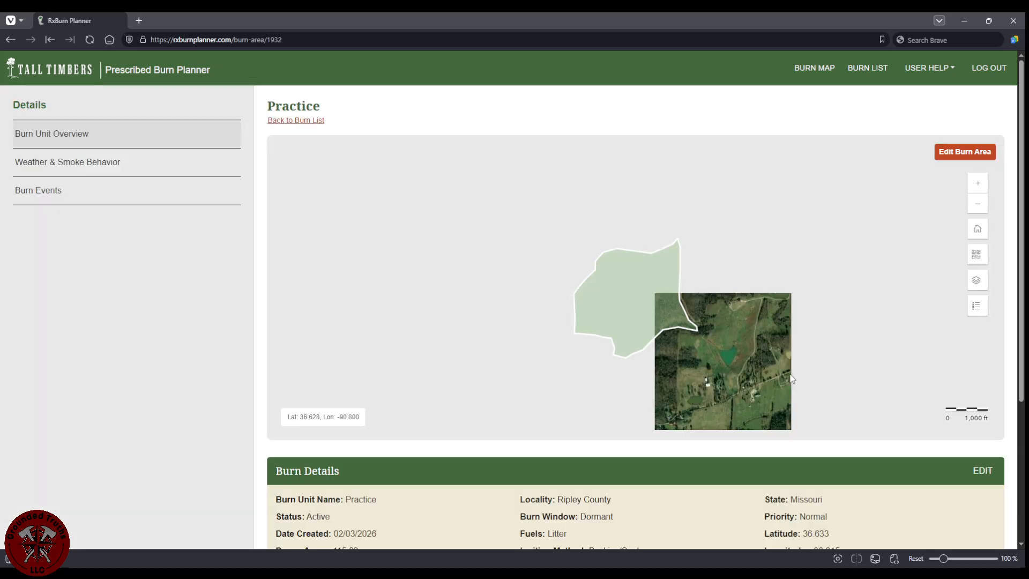
scroll(721, 112, "down", 5)
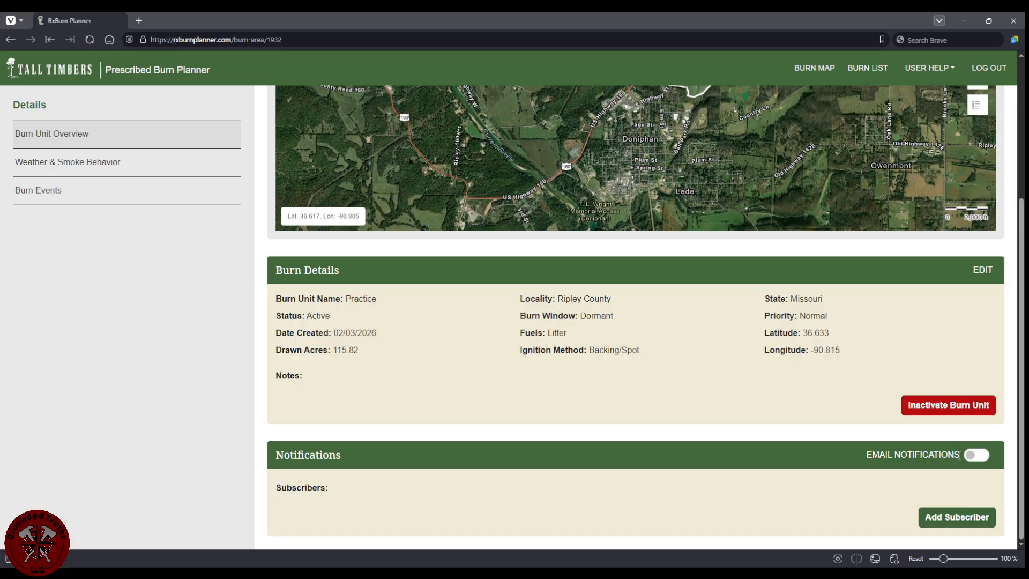
Enable email notifications and add a new blank subscriber entry.
left_click(977, 456)
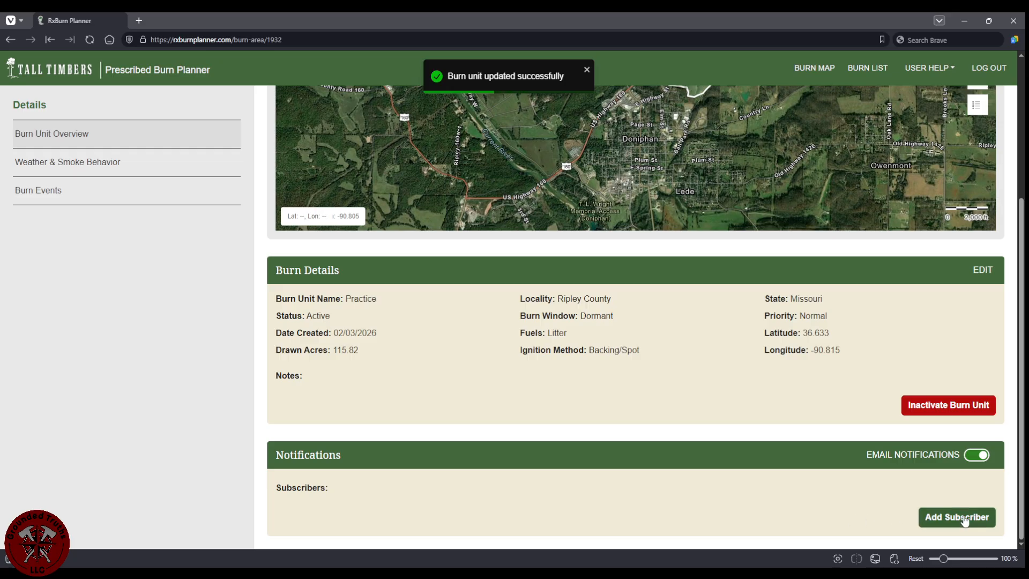
left_click(936, 517)
scroll(455, 461, "down", 1)
left_click(409, 487)
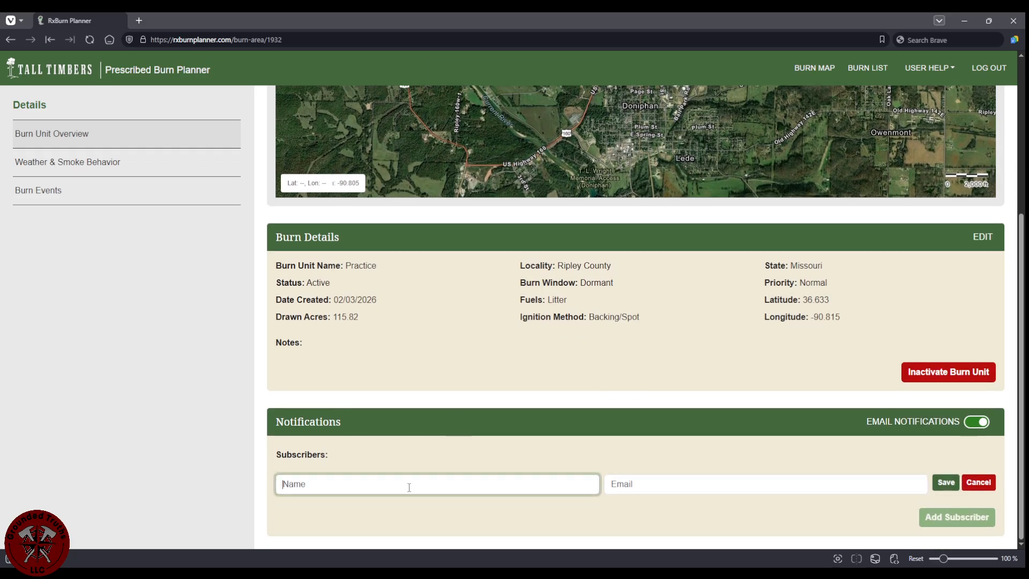
key("Tab")
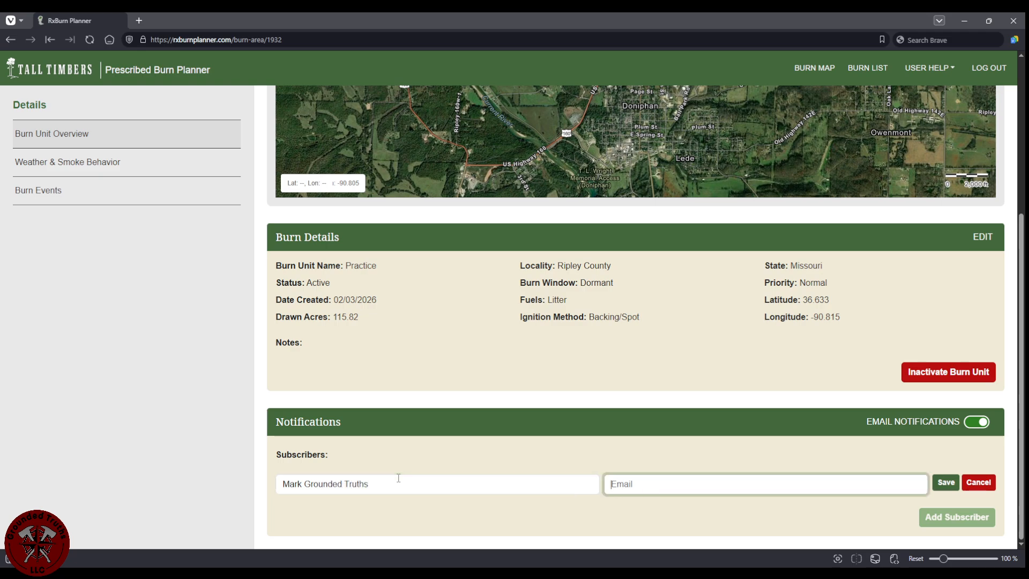
left_click(682, 514)
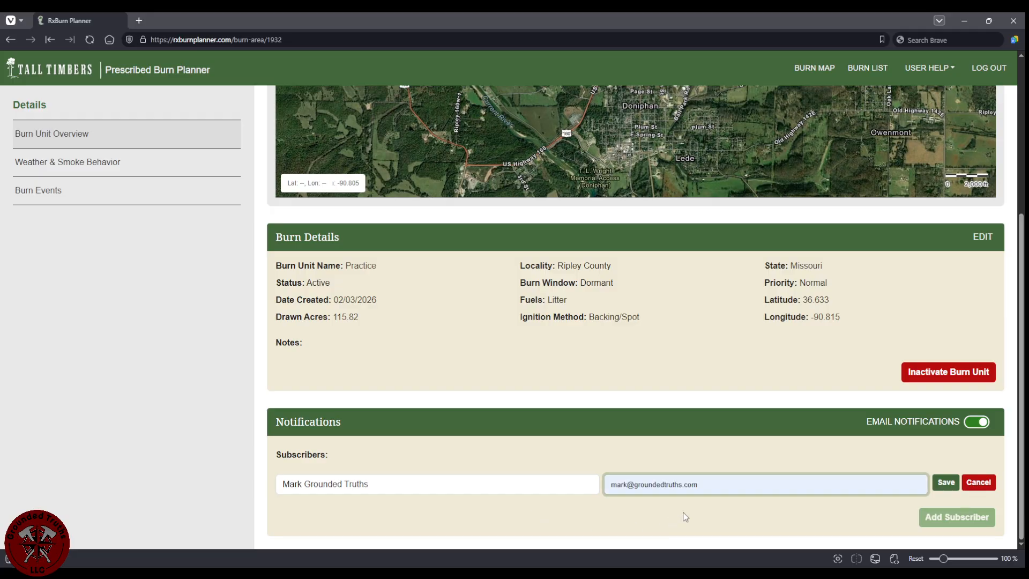
left_click(945, 482)
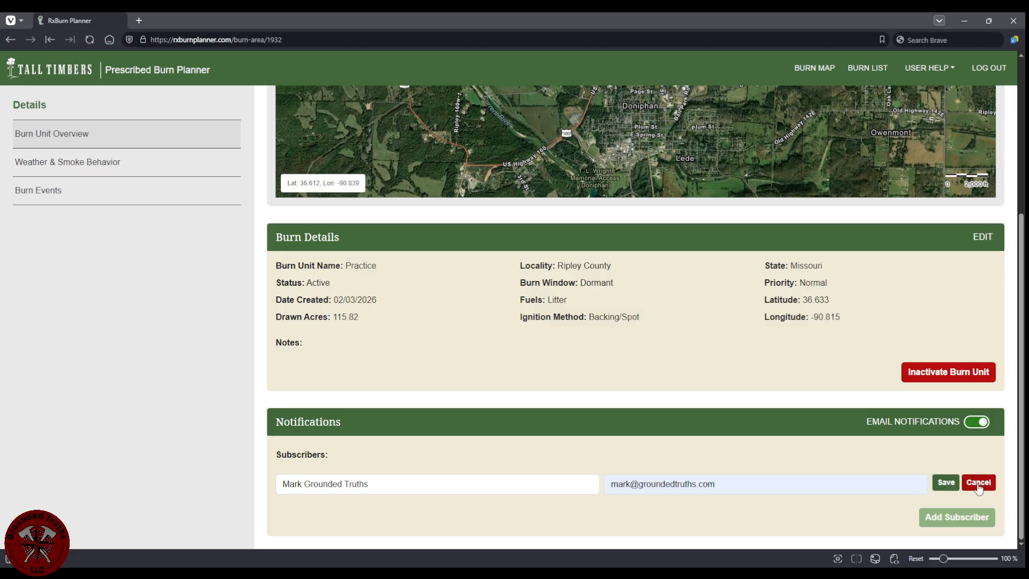
left_click_drag(743, 484, 630, 498)
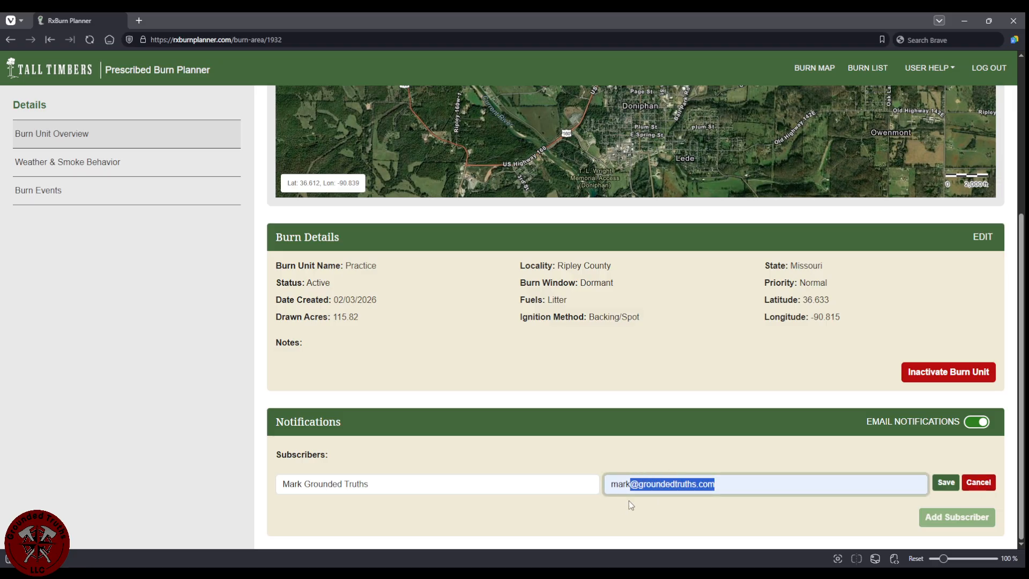
key("BackSpace")
key("BackSpace")
key("BackSpace")
key("BackSpace")
key("BackSpace")
left_click_drag(502, 485, 259, 493)
key("BackSpace")
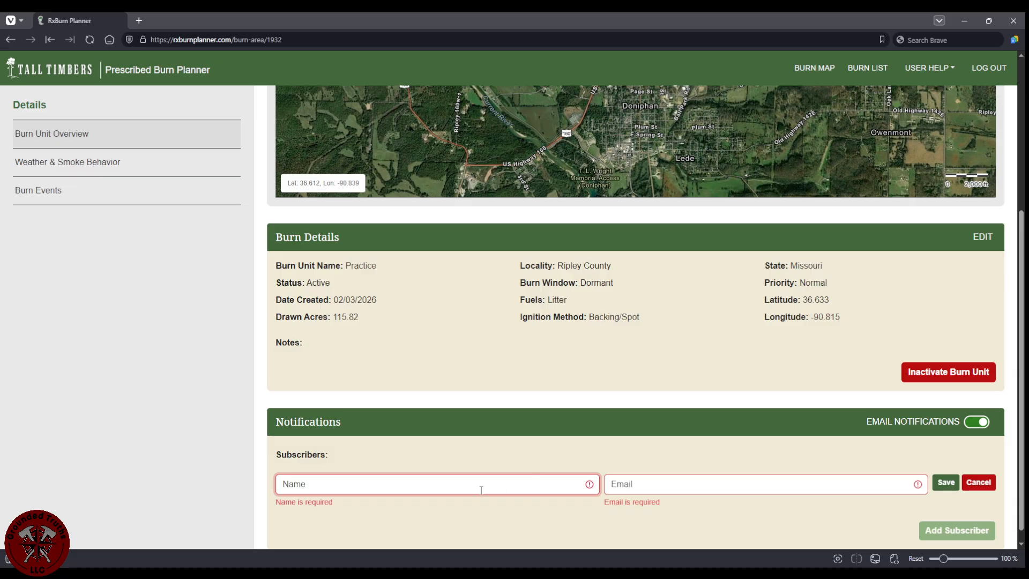
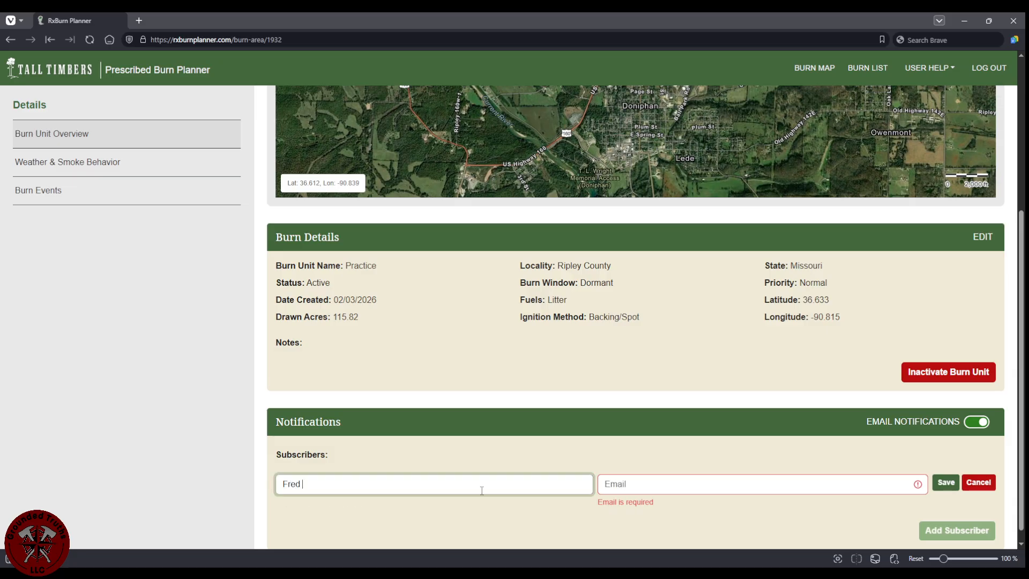
Enter the new subscriber's full name and e-mail address.
left_click(703, 485)
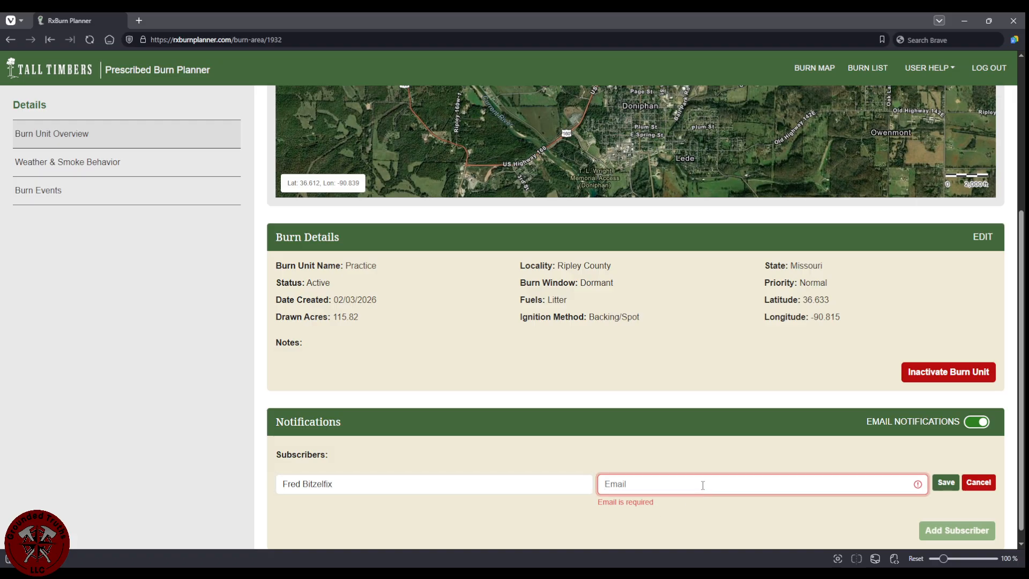
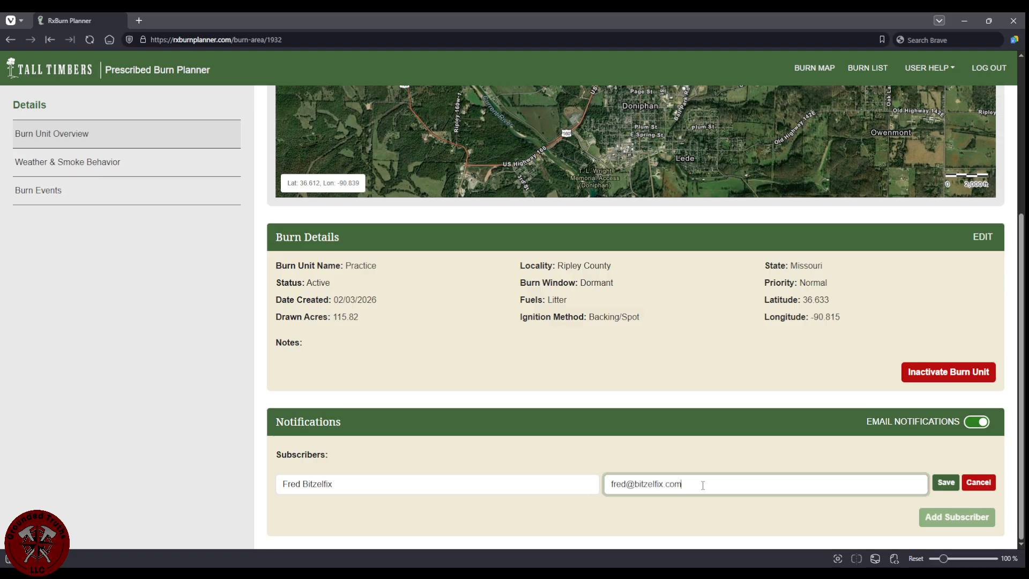
left_click(669, 456)
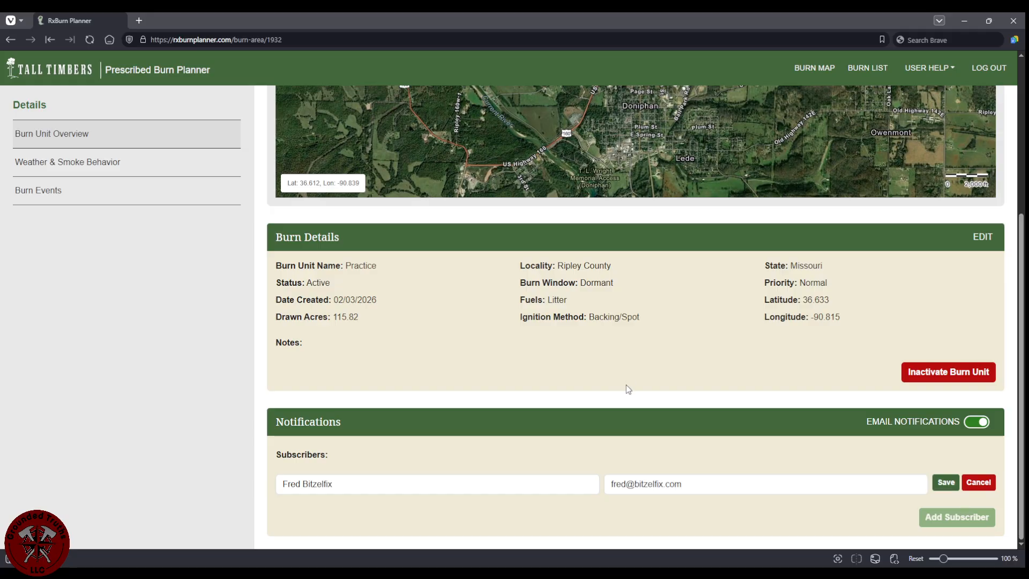
scroll(625, 388, "up", 5)
left_click(927, 68)
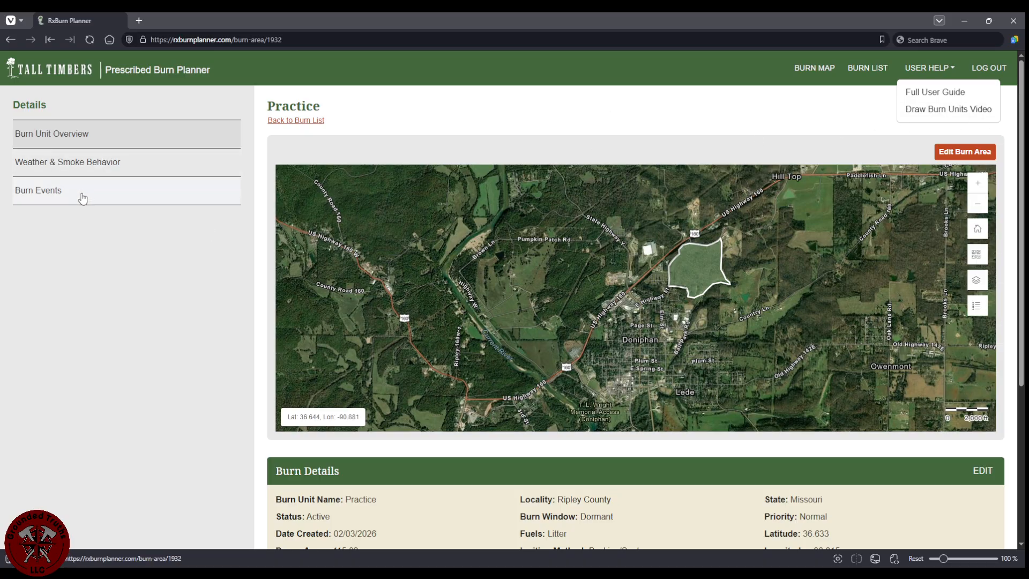
left_click(552, 110)
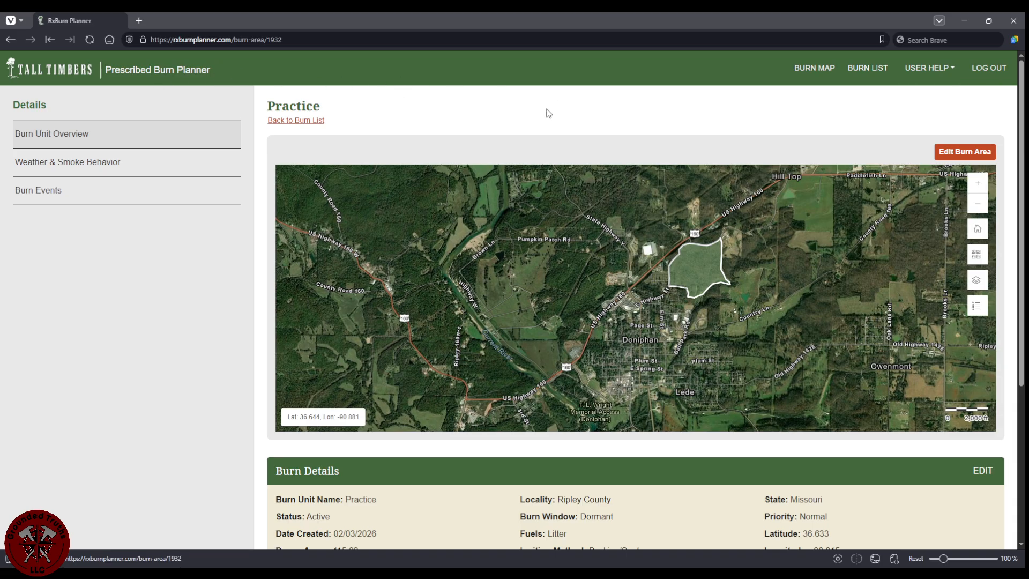
left_click(82, 75)
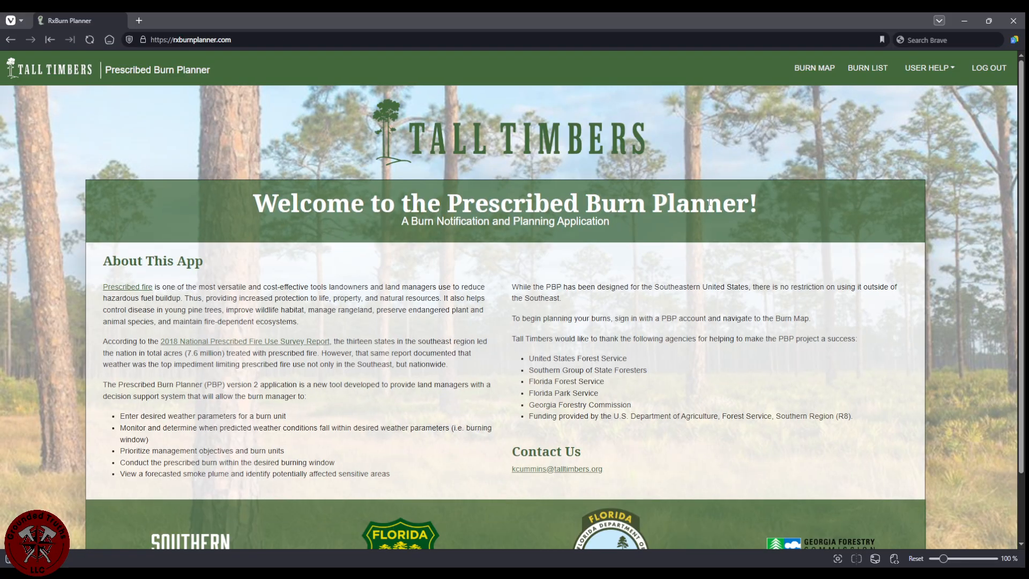